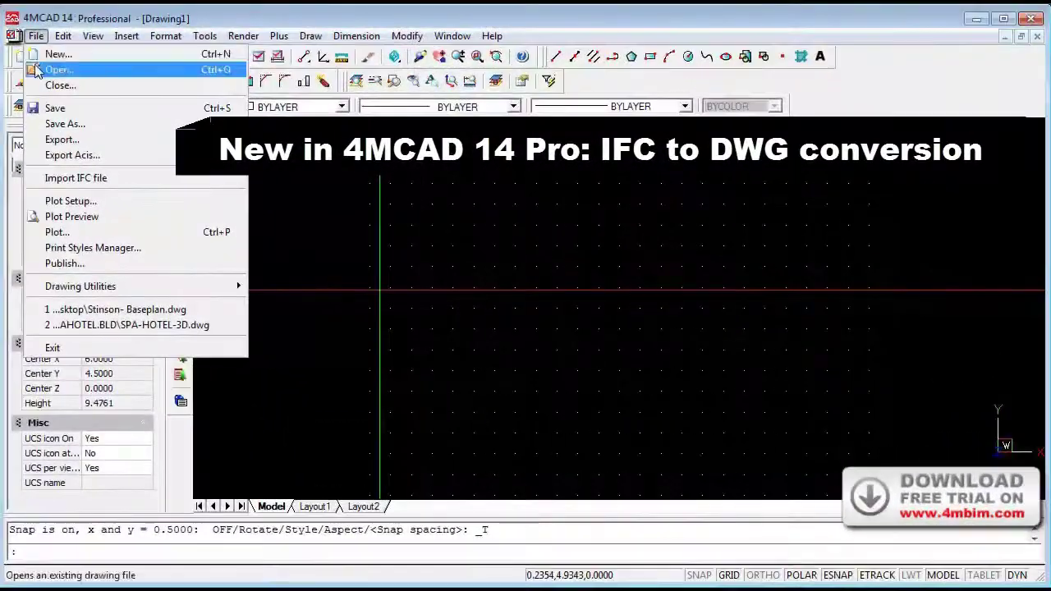
# Import the Kiosk IFC file so the circular kiosk floor plan with walls appears
pyautogui.click(47, 177)
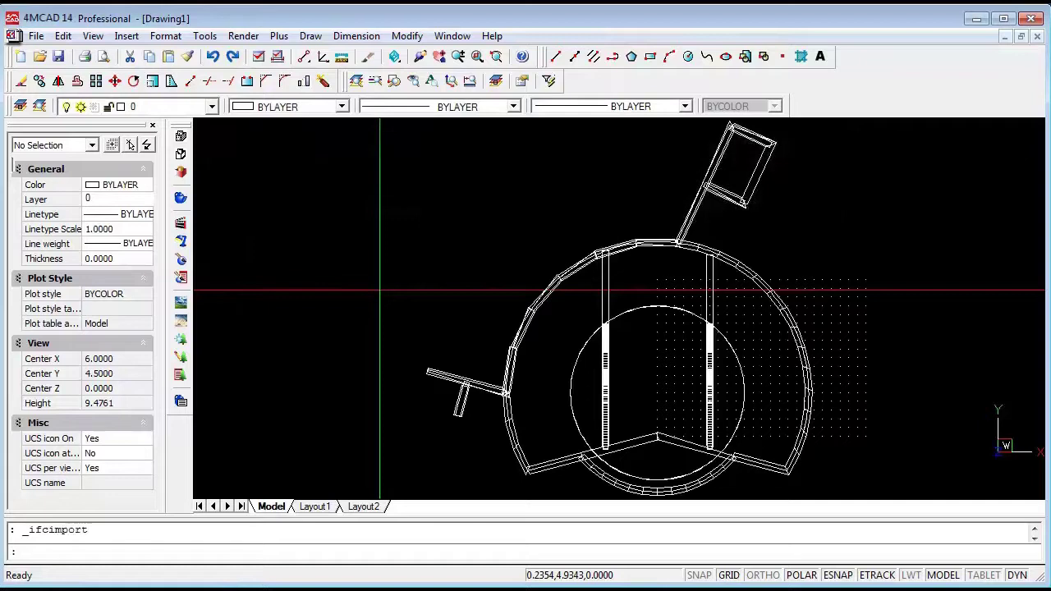
# Save the imported drawing as Kiosk.dwg
pyautogui.click(36, 36)
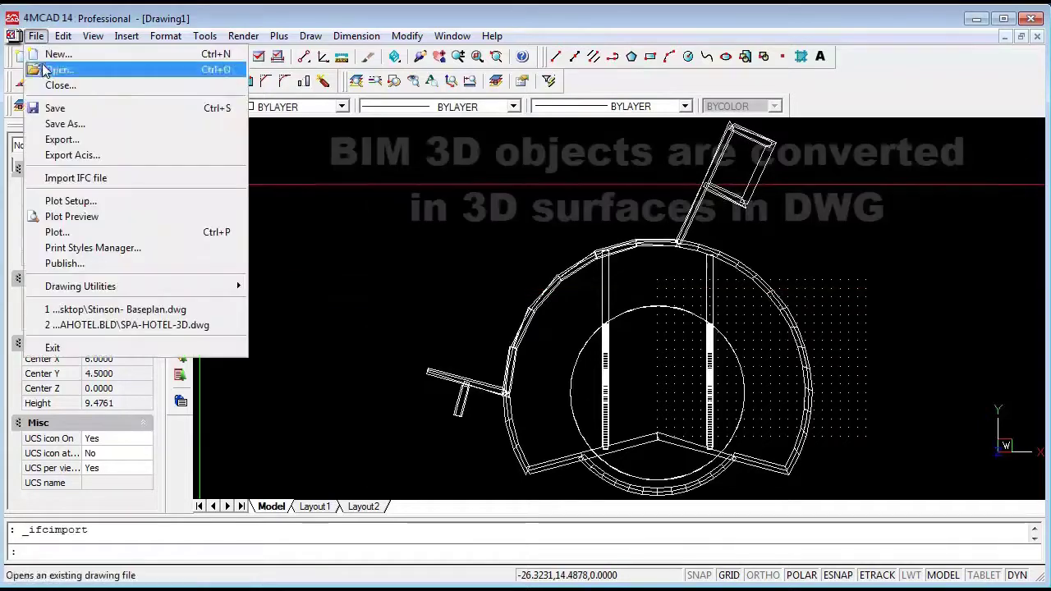
pyautogui.click(49, 129)
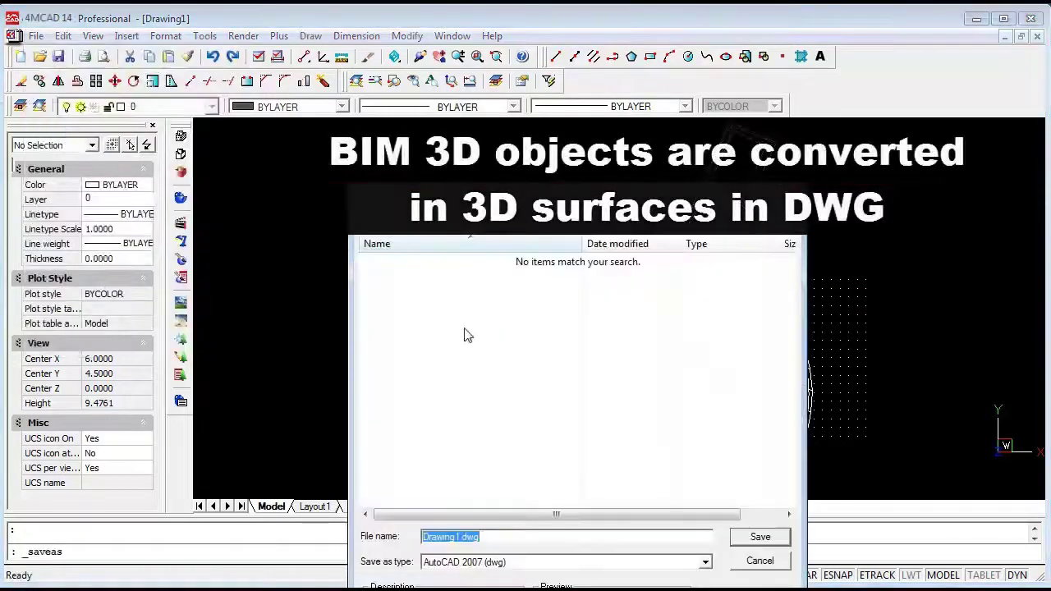
pyautogui.write('Kiosk')
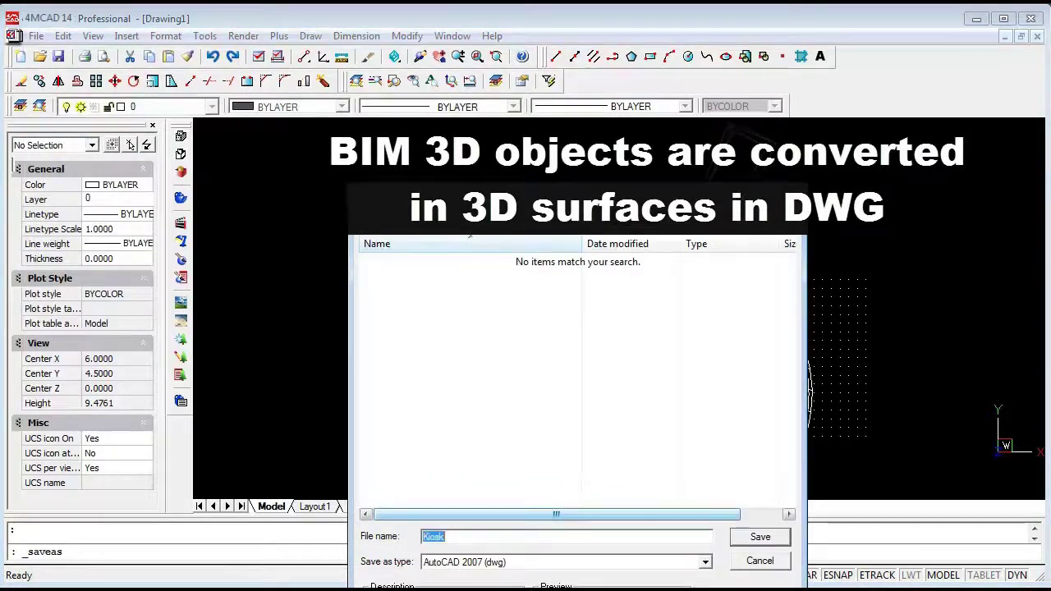
pyautogui.press('Return')
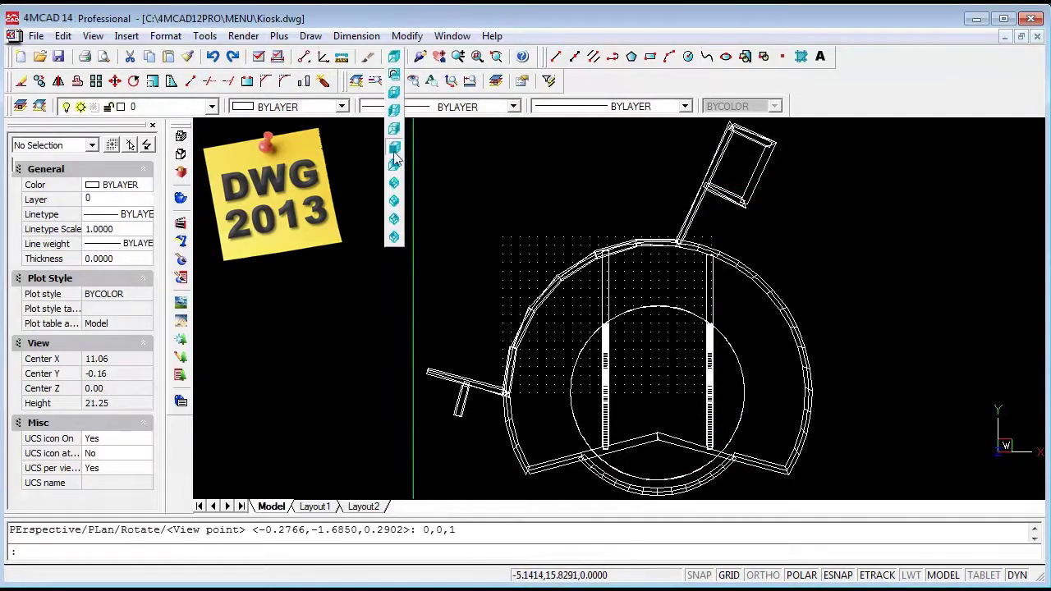
# Orbit and zoom to inspect the shaded 3D kiosk, then return to plan view
pyautogui.click(396, 185)
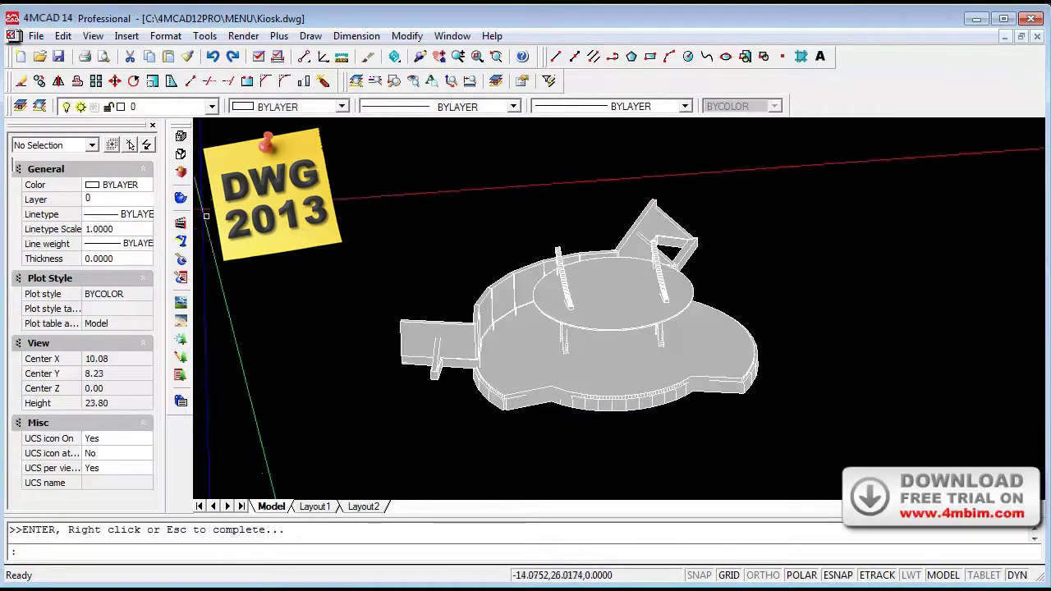
pyautogui.press('Return')
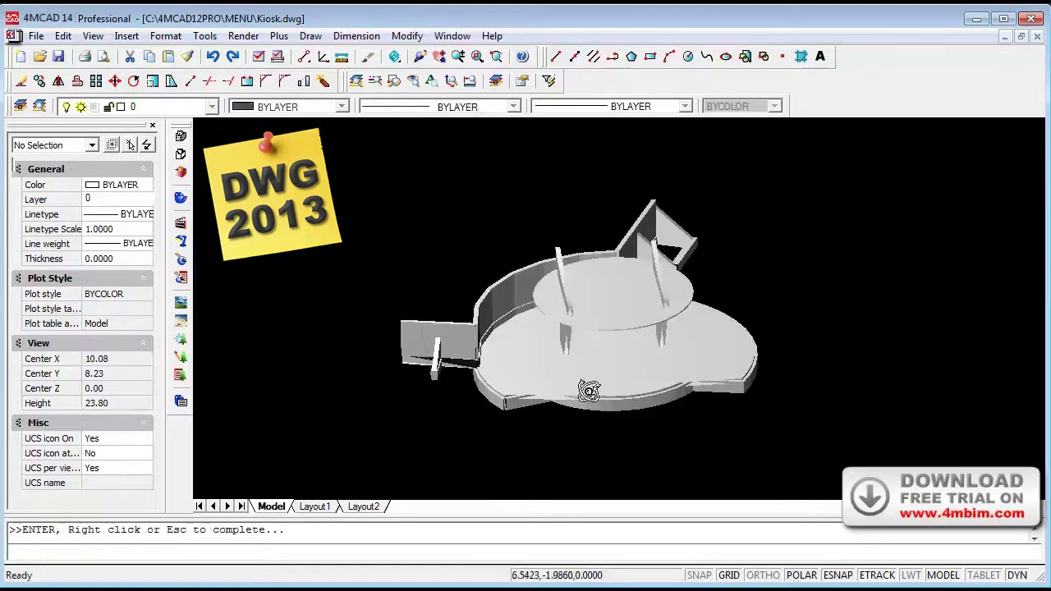
pyautogui.moveTo(588, 392)
pyautogui.mouseDown()
pyautogui.moveTo(614, 307)
pyautogui.moveTo(544, 434)
pyautogui.moveTo(717, 403)
pyautogui.moveTo(490, 343)
pyautogui.moveTo(629, 328)
pyautogui.moveTo(605, 368)
pyautogui.mouseUp()
pyautogui.scroll(2, 539, 294)
pyautogui.scroll(2, 564, 398)
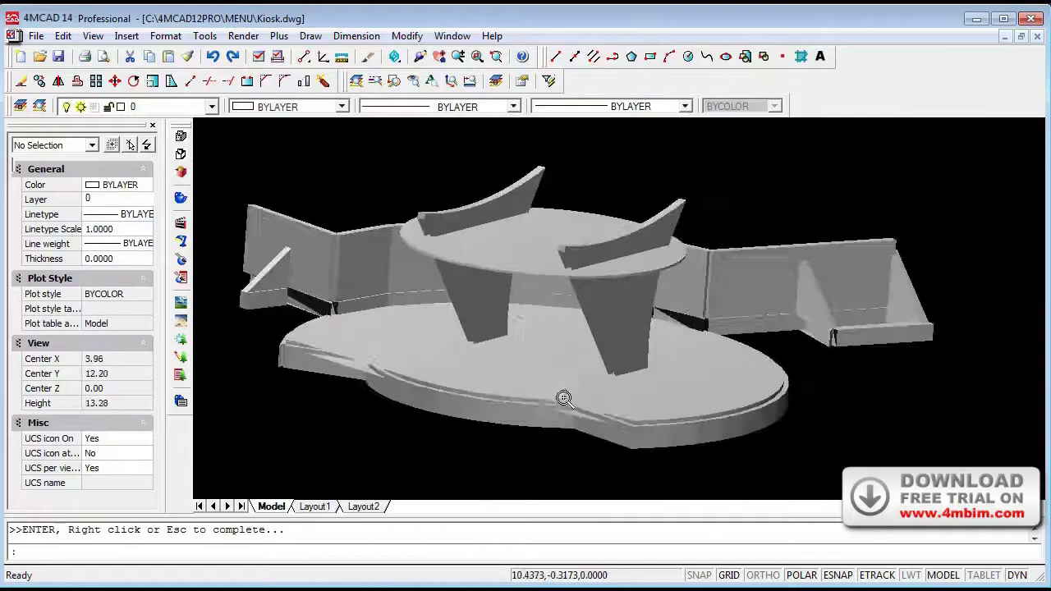
pyautogui.click(396, 59)
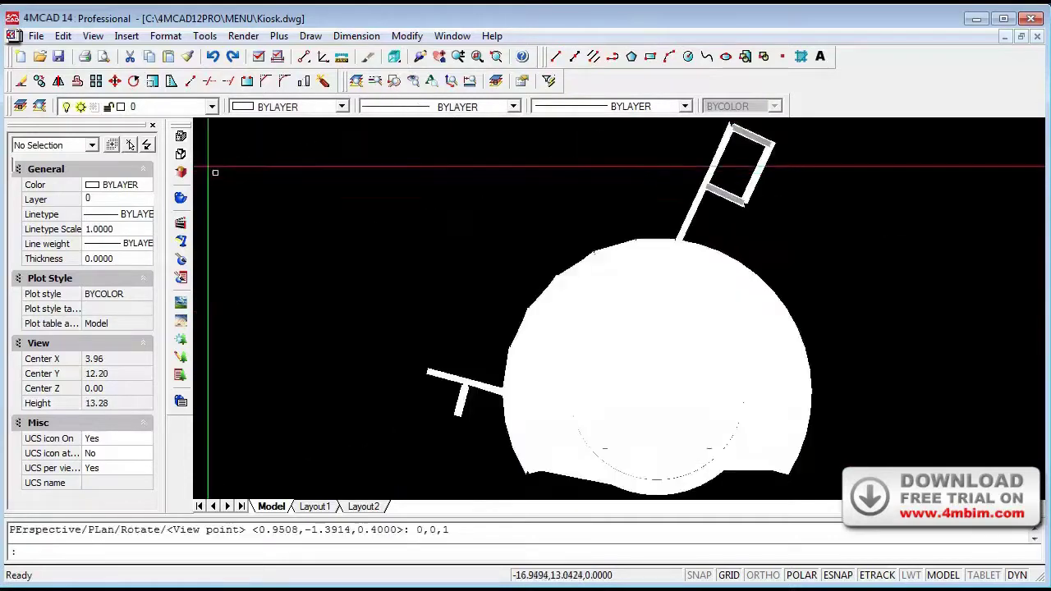
# Import every material from the Material Library into the drawing
pyautogui.click(243, 36)
pyautogui.click(271, 123)
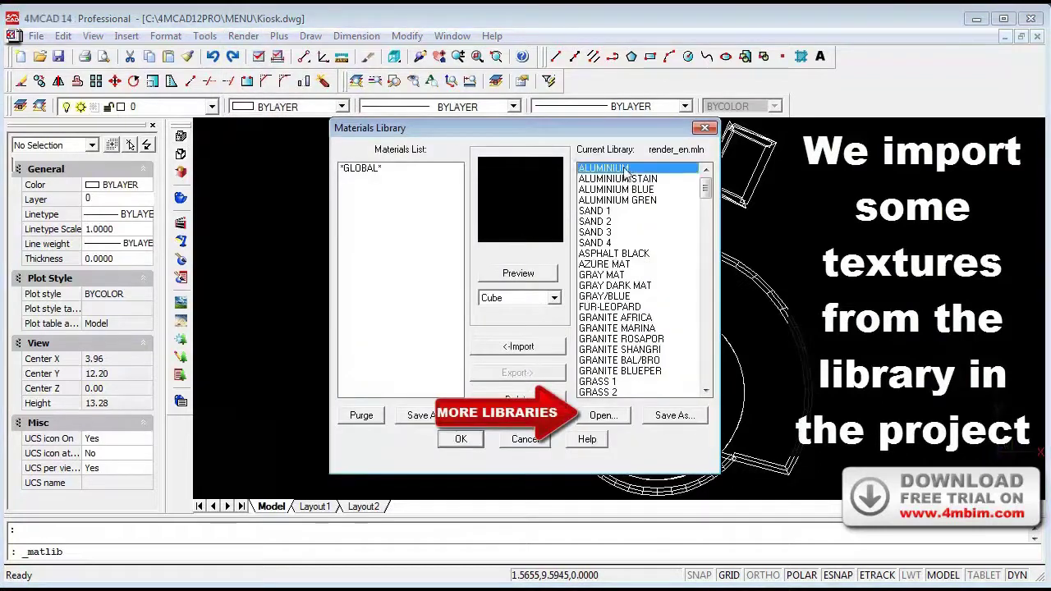
pyautogui.moveTo(704, 188); pyautogui.dragTo(722, 400)
pyautogui.keyDown('shift'); pyautogui.click(618, 392); pyautogui.keyUp('shift')
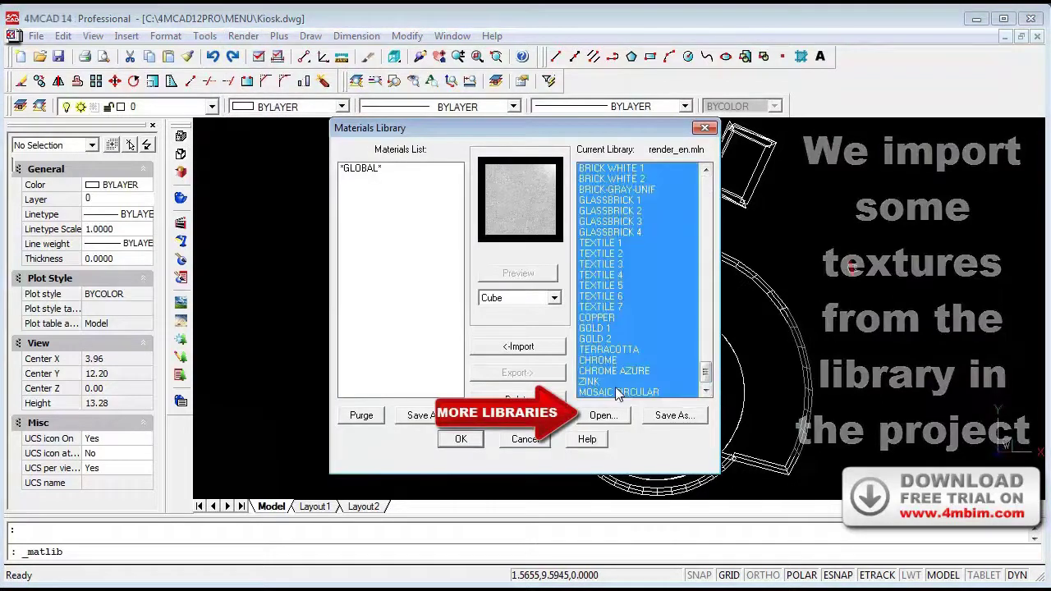
pyautogui.click(518, 346)
pyautogui.click(461, 440)
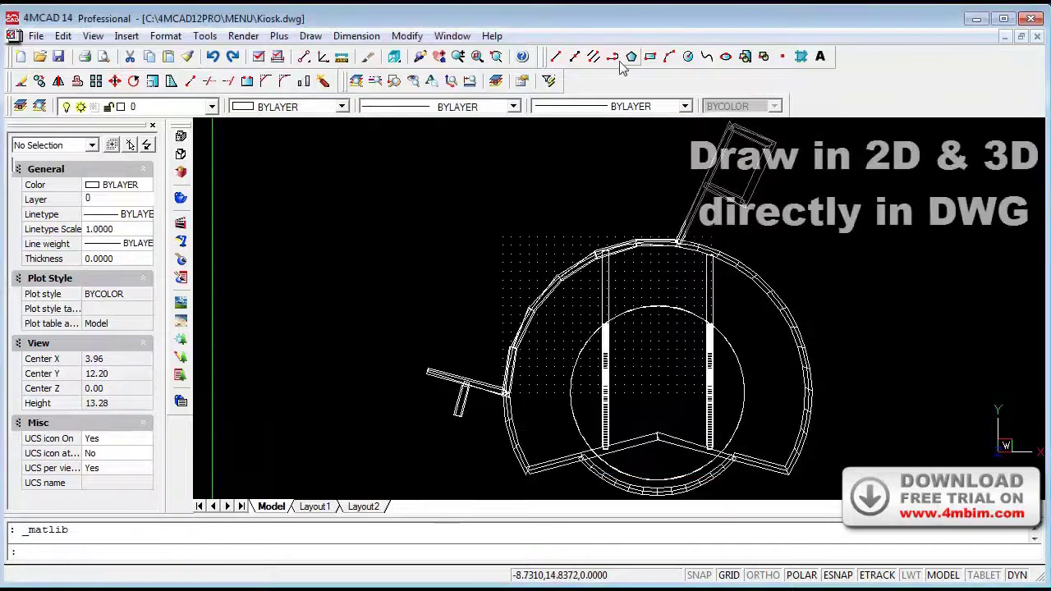
# Draw a rectangle enclosing the whole kiosk
pyautogui.scroll(-3, 563, 160)
pyautogui.click(272, 144)
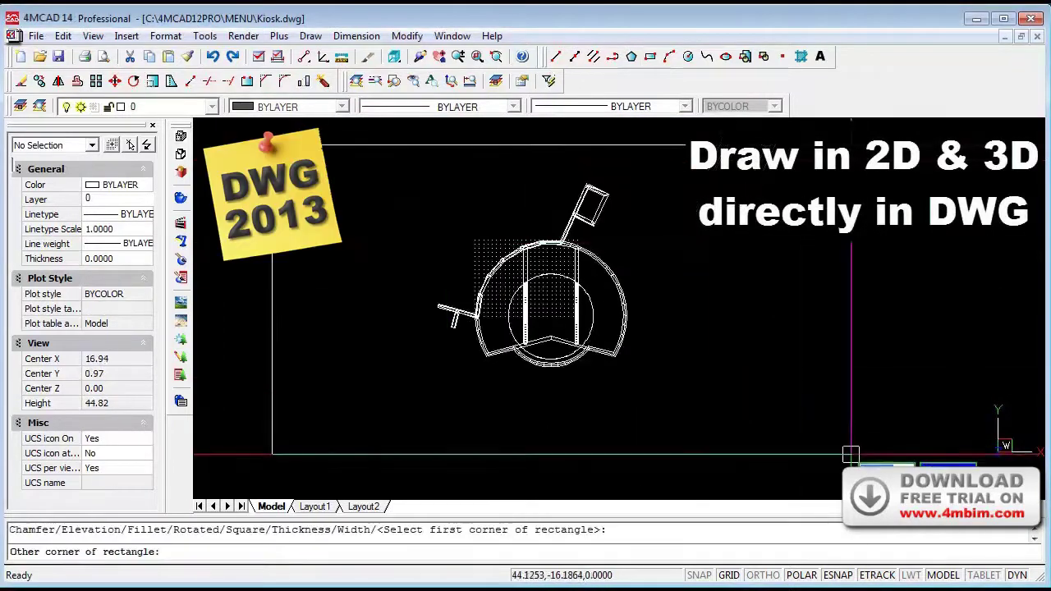
pyautogui.click(815, 441)
# Add a 3D face on the rectangle's four corners and view it in SW Isometric
pyautogui.click(310, 36)
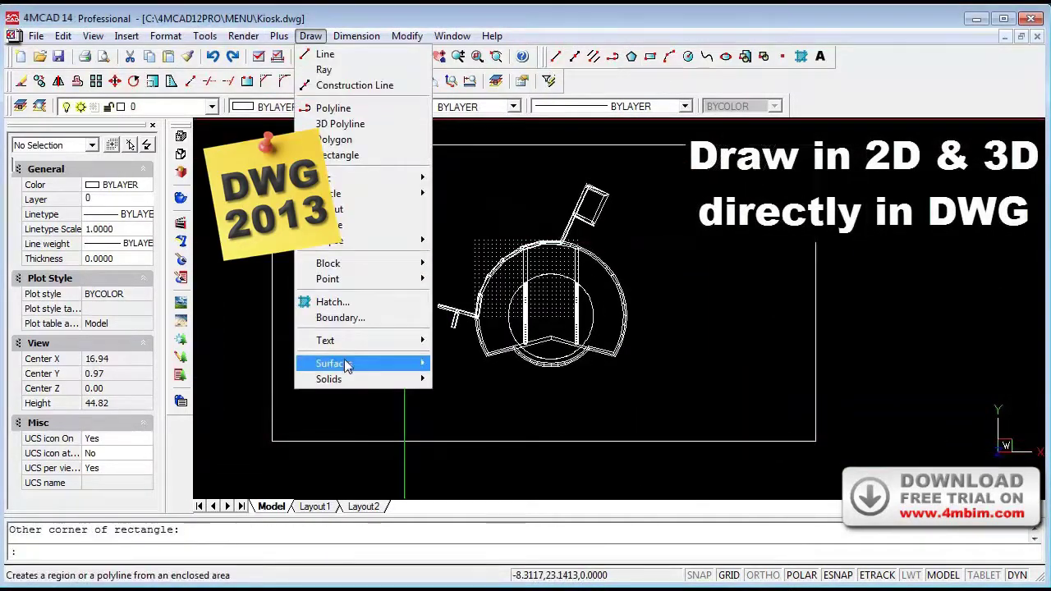
pyautogui.click(459, 379)
pyautogui.click(273, 144)
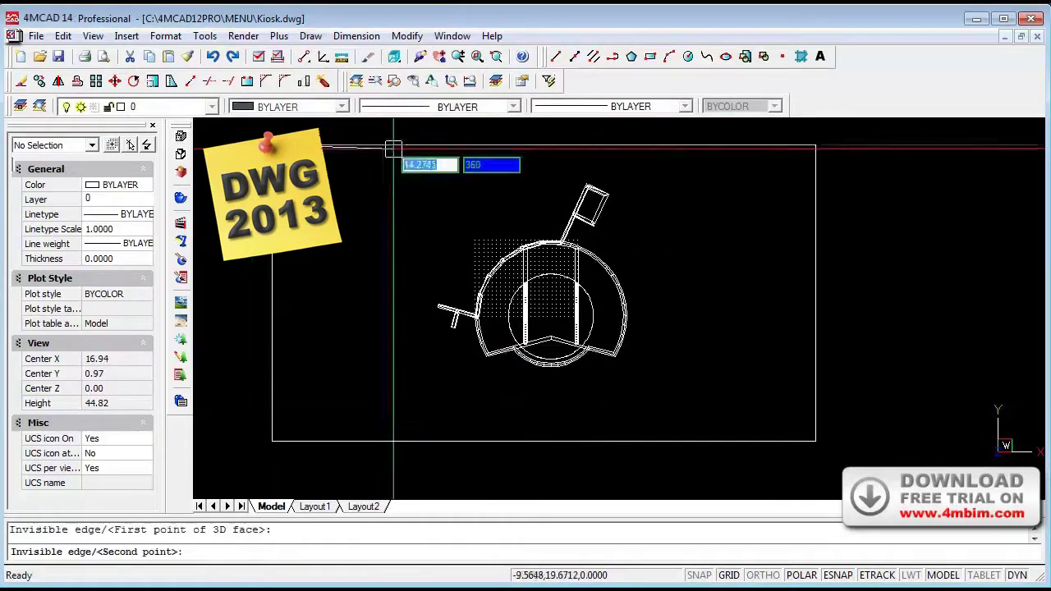
pyautogui.click(815, 145)
pyautogui.click(816, 441)
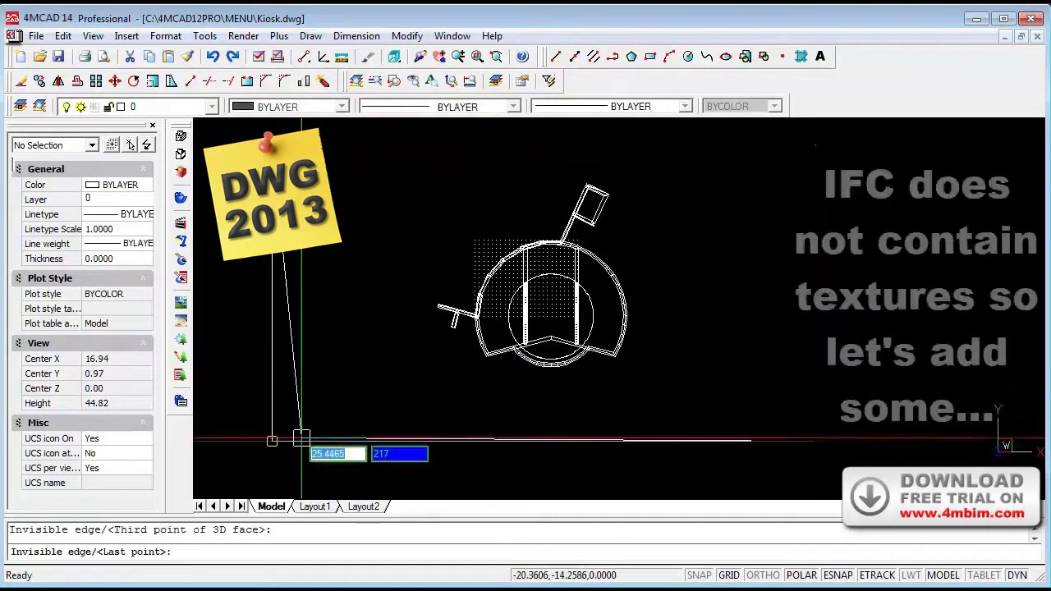
pyautogui.click(268, 441)
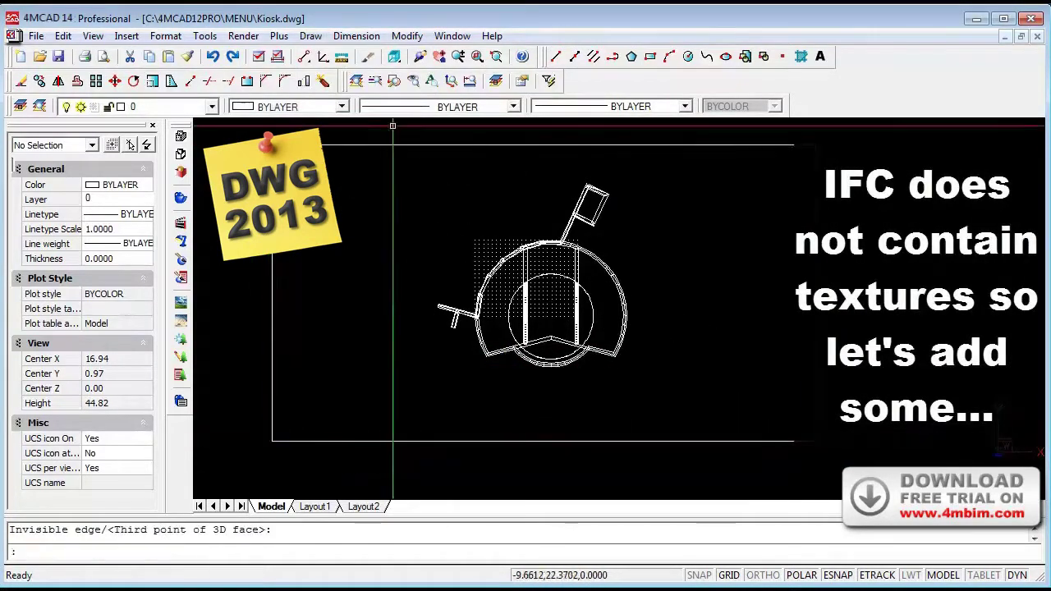
pyautogui.click(395, 55)
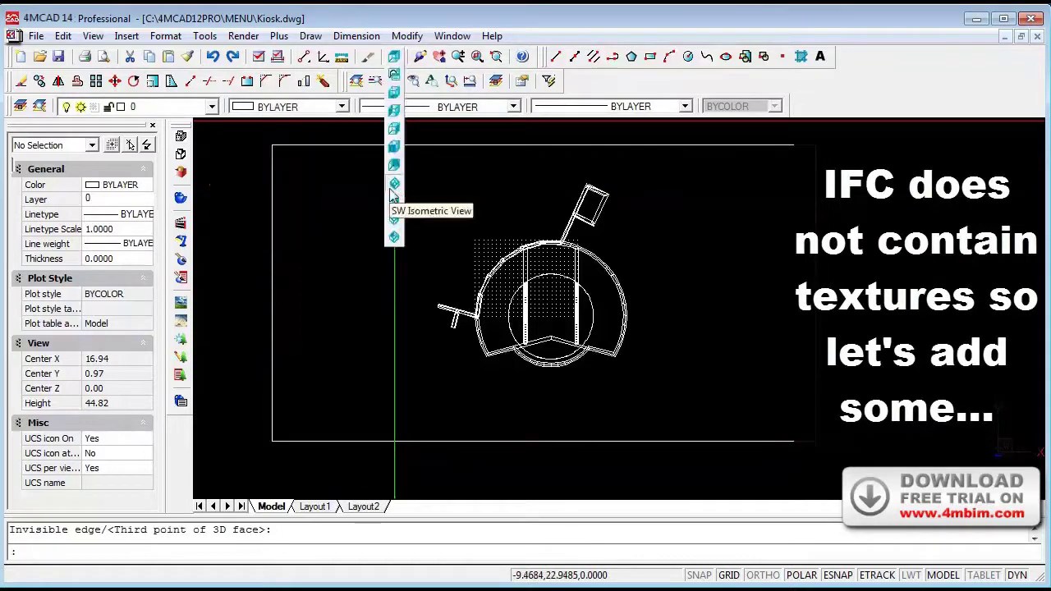
pyautogui.click(393, 189)
# Select the GRASS 2 material in the drawing's material editor
pyautogui.click(254, 38)
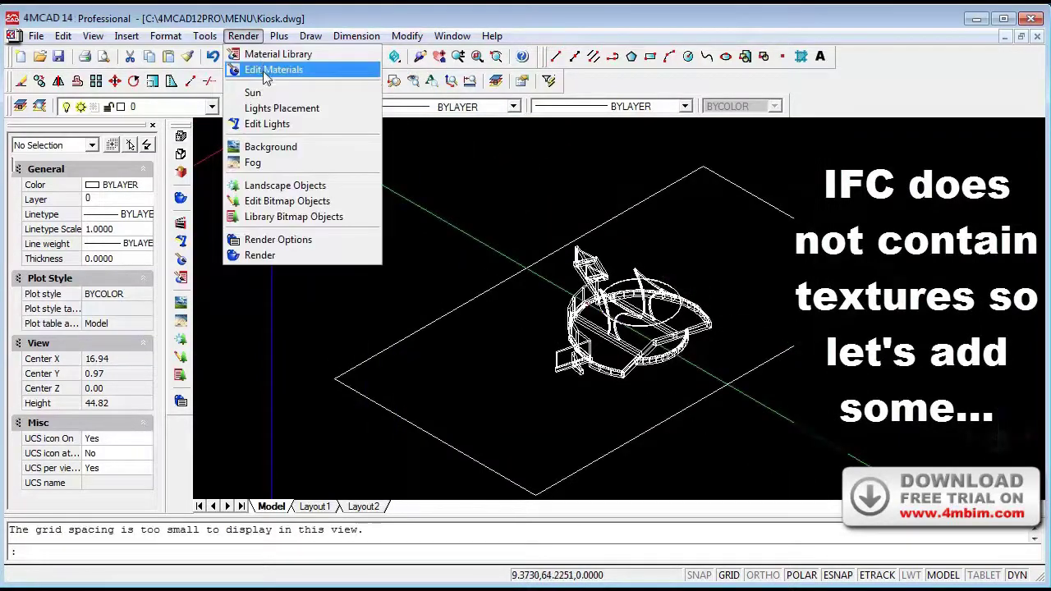
pyautogui.click(271, 68)
pyautogui.click(379, 260)
pyautogui.scroll(-8, 386, 328)
pyautogui.click(412, 397)
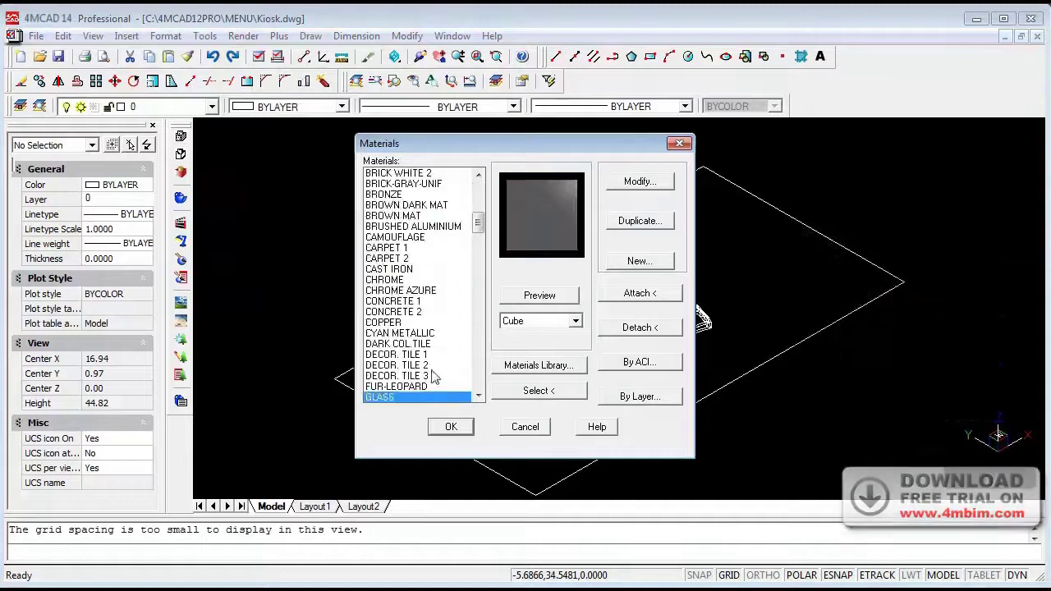
pyautogui.scroll(-2, 413, 397)
pyautogui.scroll(-2, 413, 397)
pyautogui.scroll(-2, 413, 398)
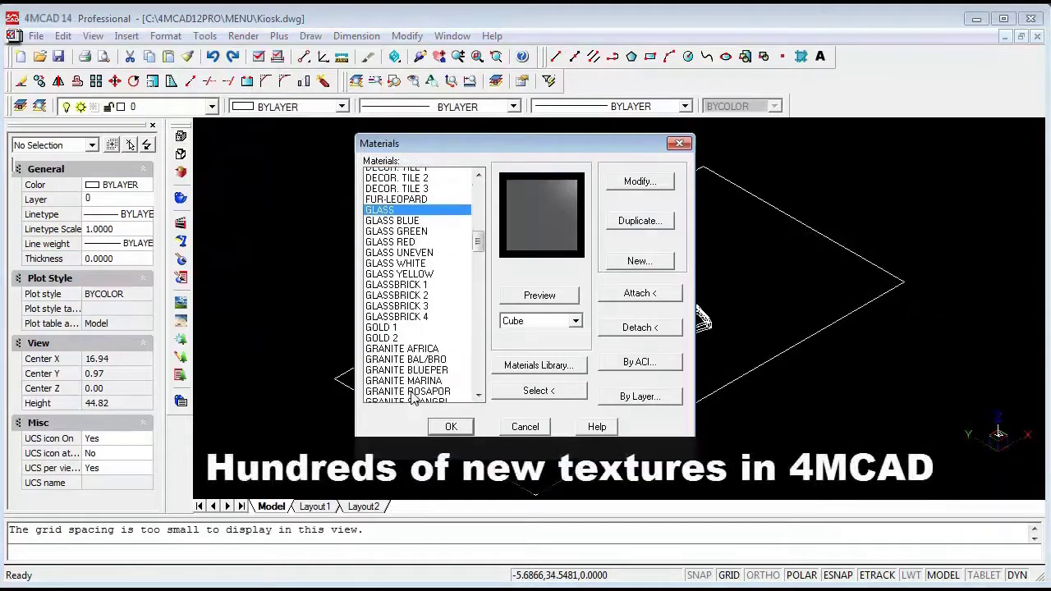
pyautogui.scroll(-1, 408, 388)
pyautogui.scroll(-1, 402, 380)
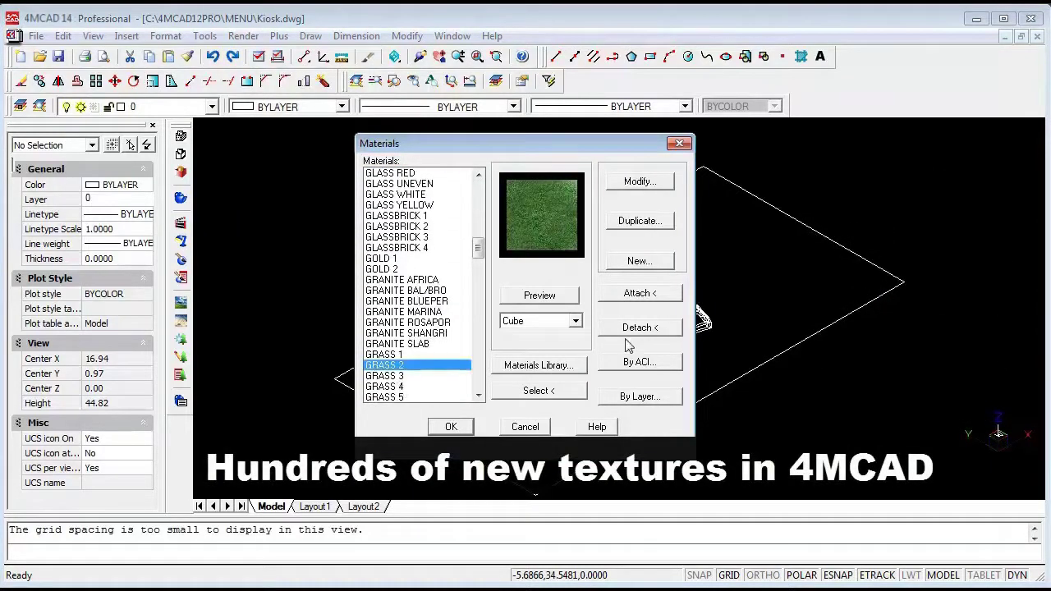
# Attach GRASS 2 to the ground rectangle and 3D face by window selection
pyautogui.click(637, 294)
pyautogui.click(940, 443)
pyautogui.click(777, 220)
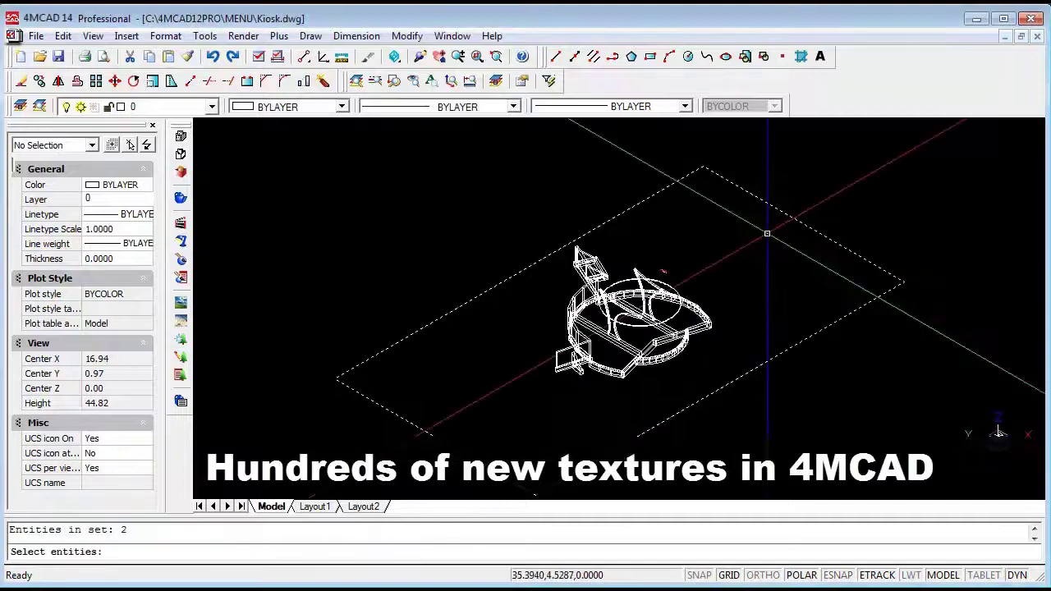
pyautogui.press('Return')
pyautogui.click(453, 424)
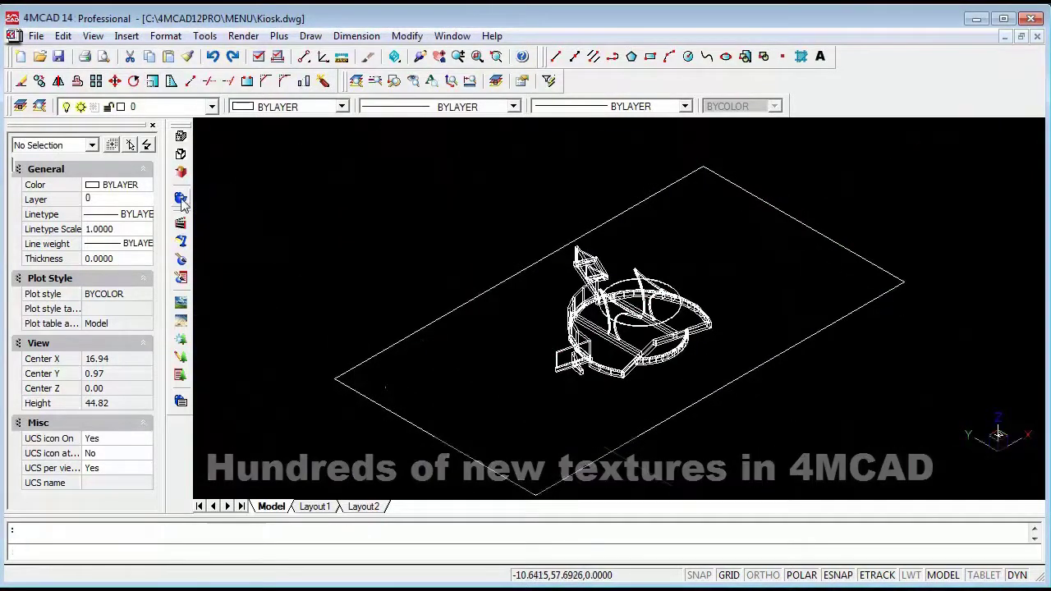
# Preview the green ground in OpenGL shading from a low angle, then return to wireframe
pyautogui.click(395, 57)
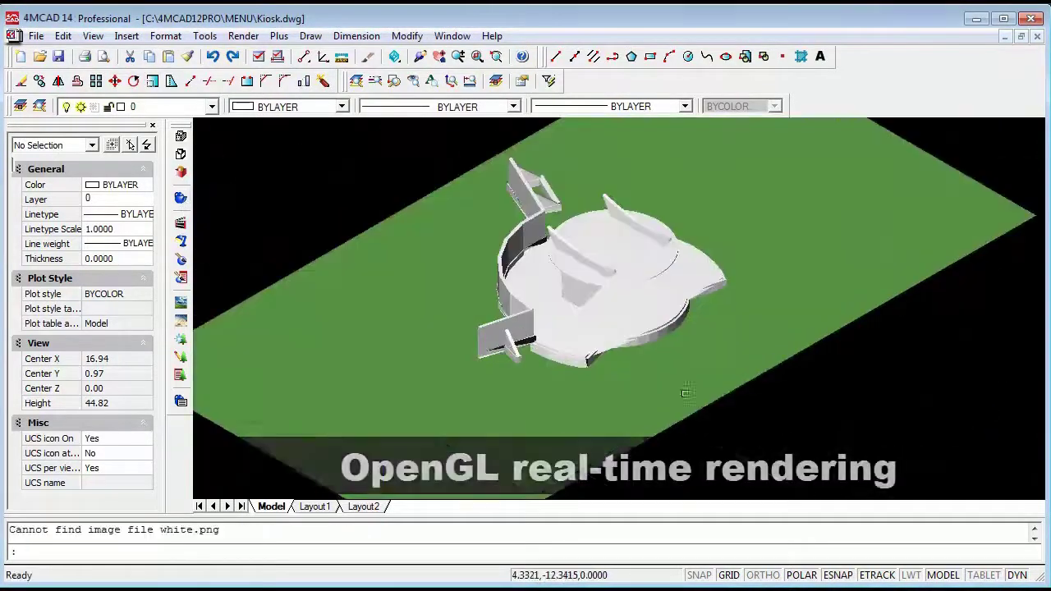
pyautogui.click(425, 59)
pyautogui.moveTo(371, 359)
pyautogui.mouseDown()
pyautogui.moveTo(605, 281)
pyautogui.moveTo(527, 340)
pyautogui.moveTo(779, 244)
pyautogui.moveTo(727, 382)
pyautogui.moveTo(661, 424)
pyautogui.moveTo(582, 356)
pyautogui.moveTo(476, 233)
pyautogui.moveTo(669, 415)
pyautogui.moveTo(479, 291)
pyautogui.moveTo(469, 392)
pyautogui.moveTo(479, 372)
pyautogui.mouseUp()
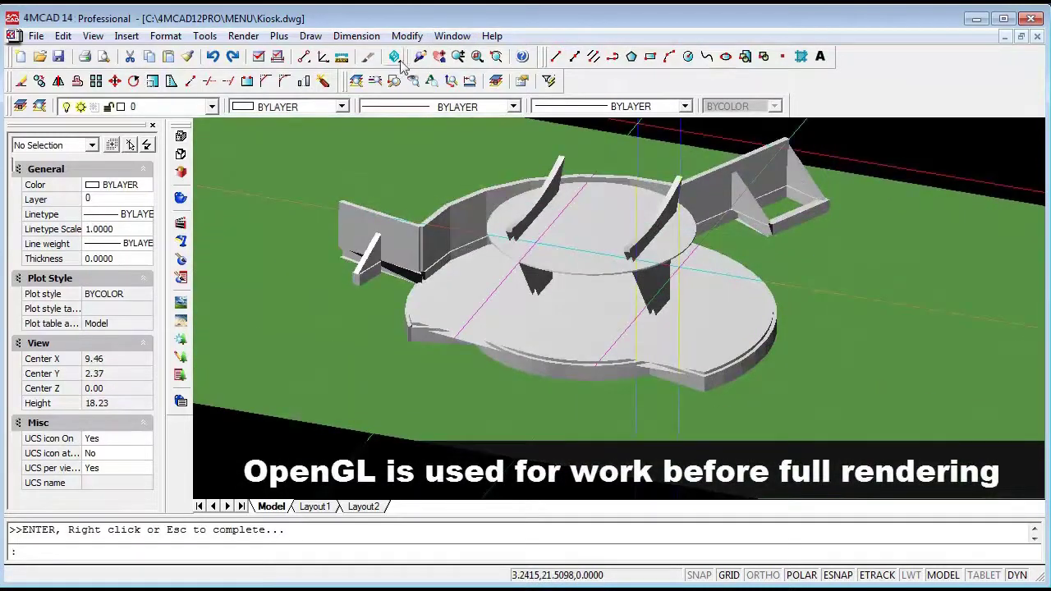
pyautogui.click(180, 136)
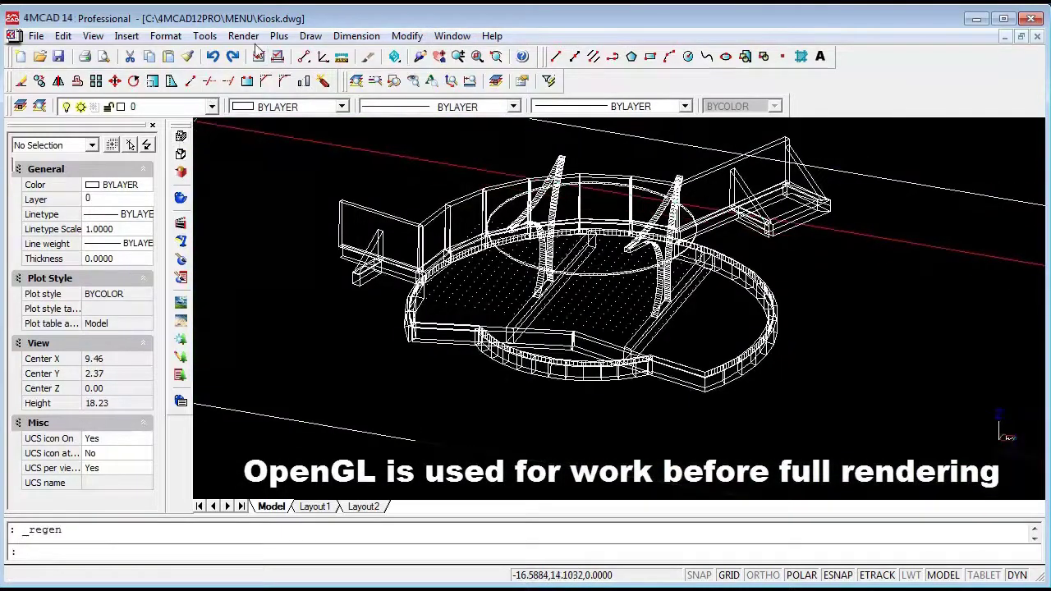
# Select the TILE GRAN.GOLD material in the material editor
pyautogui.click(244, 36)
pyautogui.click(261, 72)
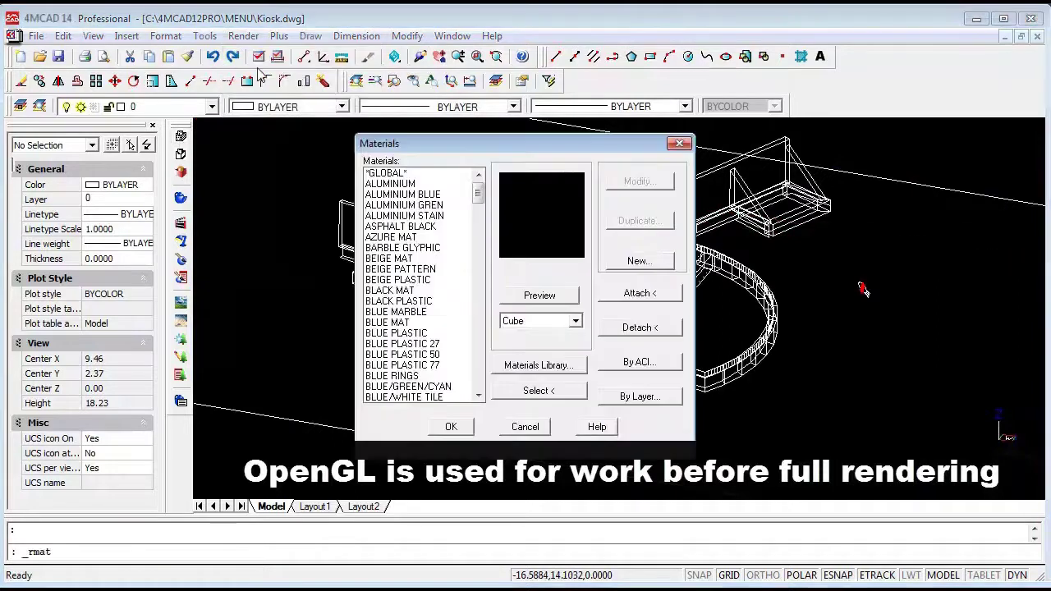
pyautogui.click(393, 258)
pyautogui.press('t')
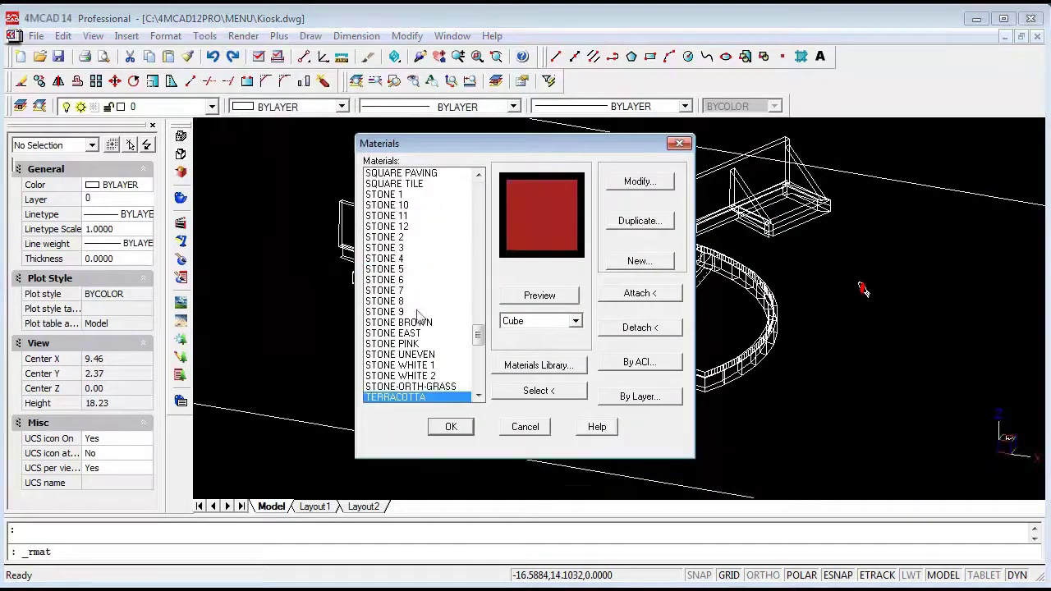
pyautogui.scroll(-1, 426, 329)
pyautogui.scroll(-2, 426, 329)
pyautogui.scroll(-2, 426, 330)
pyautogui.click(417, 302)
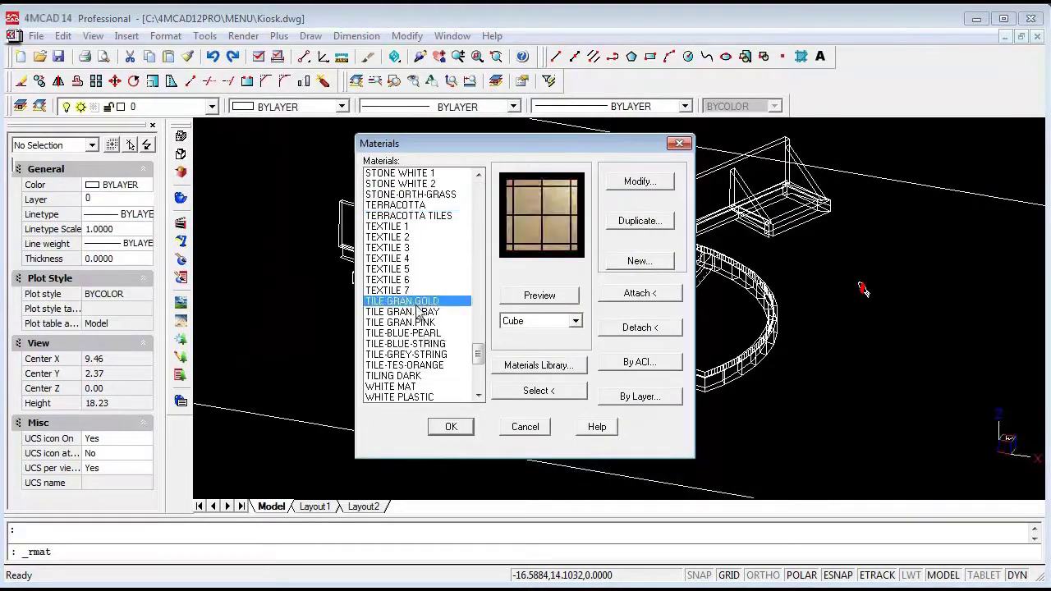
# Attach TILE GRAN.GOLD to the round floor slab, its rim and the front step edge
pyautogui.click(640, 293)
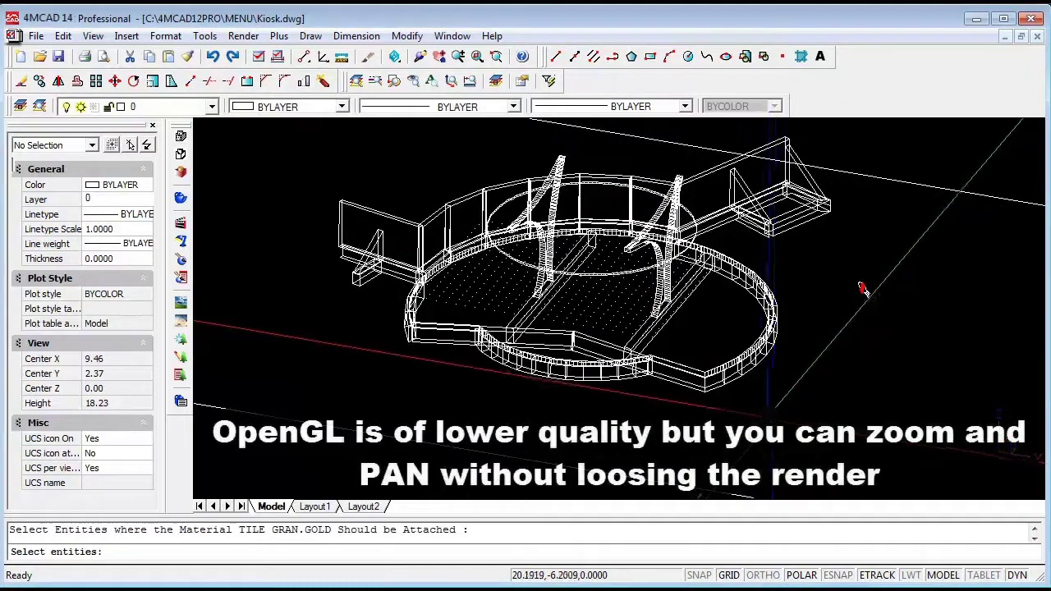
pyautogui.click(555, 386)
pyautogui.click(489, 361)
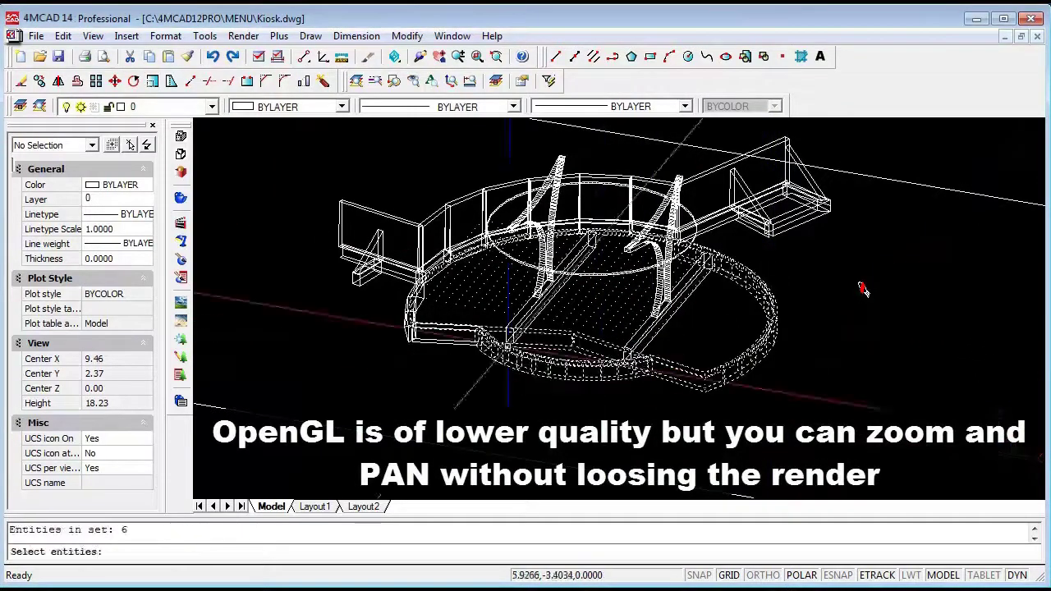
pyautogui.click(555, 386)
pyautogui.click(396, 422)
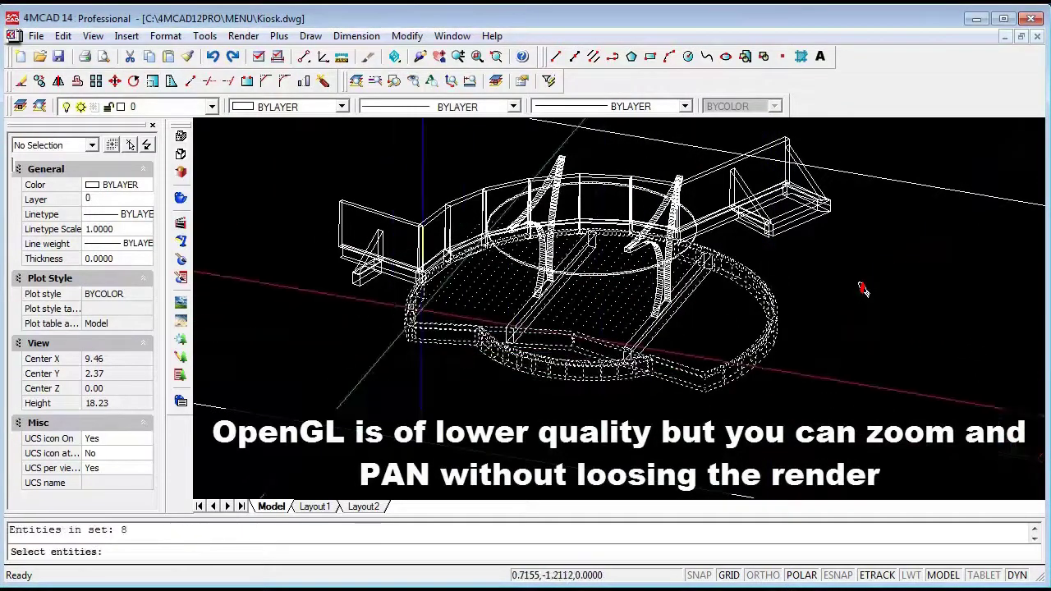
pyautogui.click(542, 386)
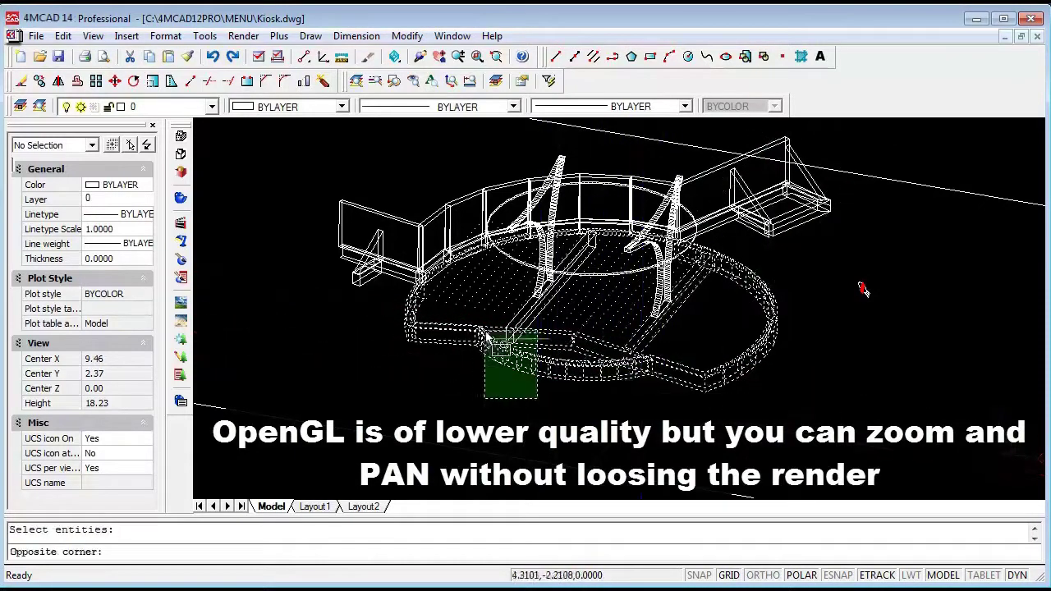
pyautogui.click(466, 312)
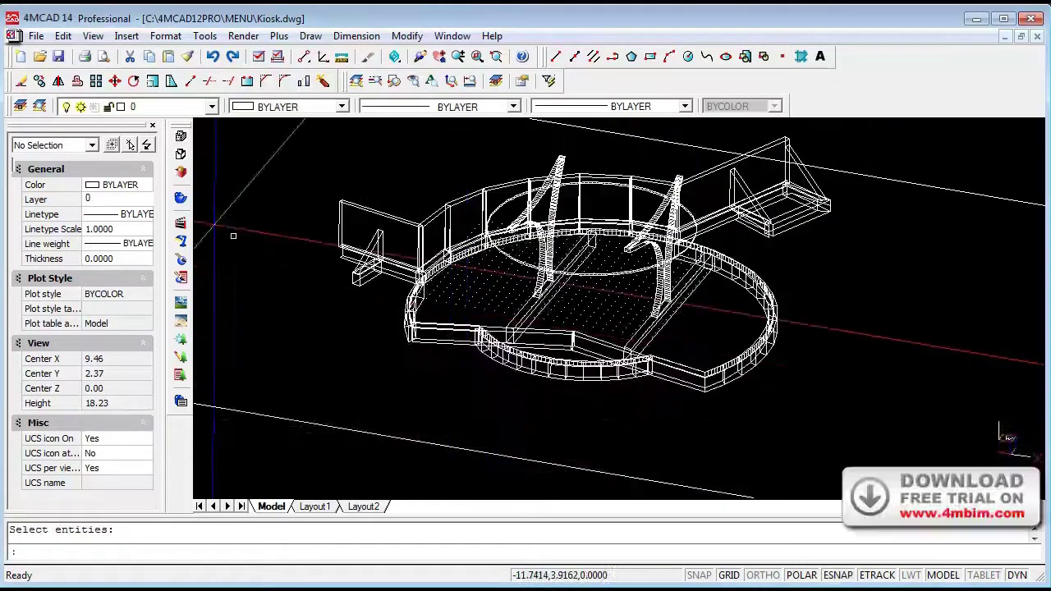
# Render the kiosk and orbit to check the brown tiled floor
pyautogui.click(180, 198)
pyautogui.scroll(2, 566, 353)
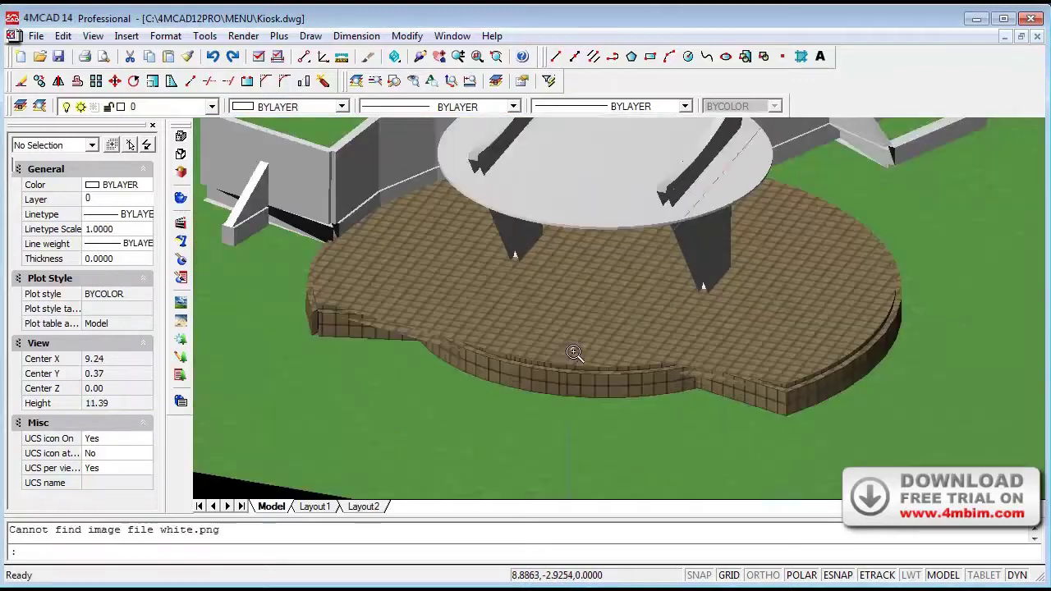
pyautogui.click(426, 66)
pyautogui.moveTo(474, 286)
pyautogui.mouseDown()
pyautogui.moveTo(615, 317)
pyautogui.moveTo(559, 357)
pyautogui.moveTo(640, 387)
pyautogui.moveTo(582, 352)
pyautogui.mouseUp()
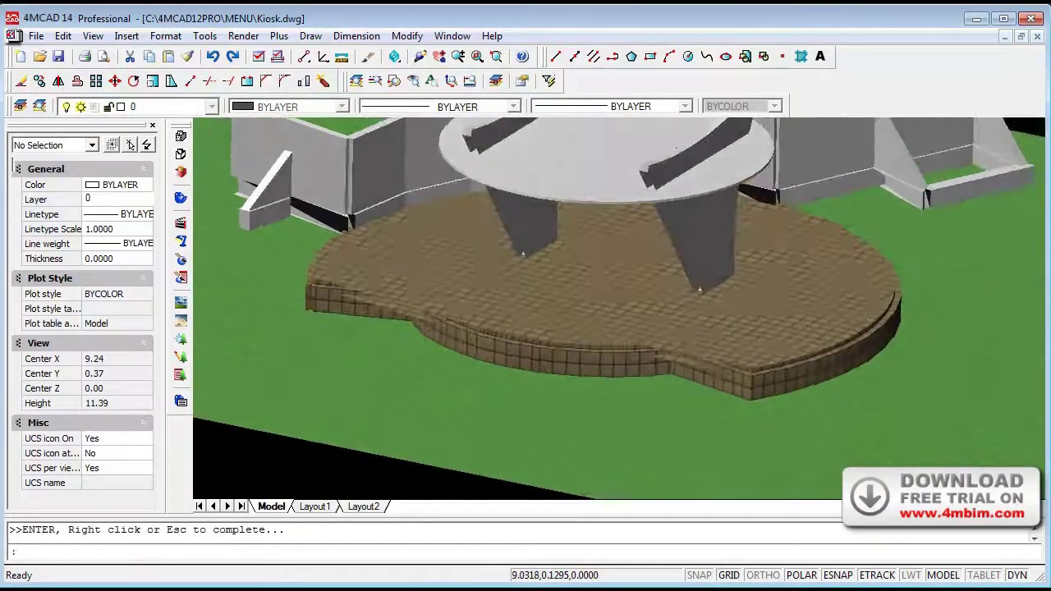
pyautogui.scroll(-2, 549, 376)
# Attach the GLASS BLUE material to the kiosk's round canopy disc
pyautogui.press('Escape')
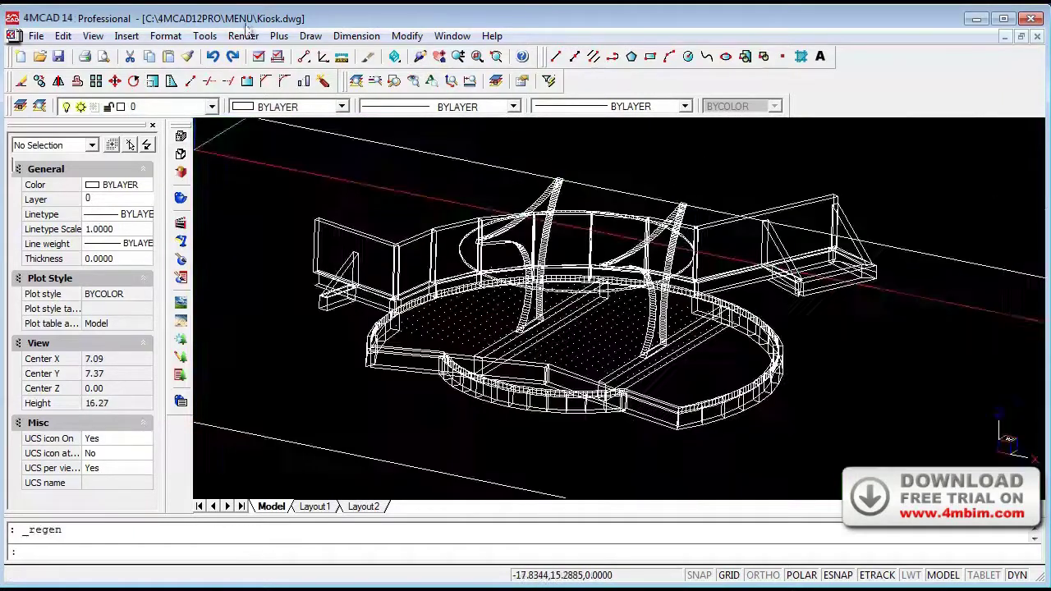
pyautogui.click(243, 35)
pyautogui.click(263, 164)
pyautogui.click(399, 271)
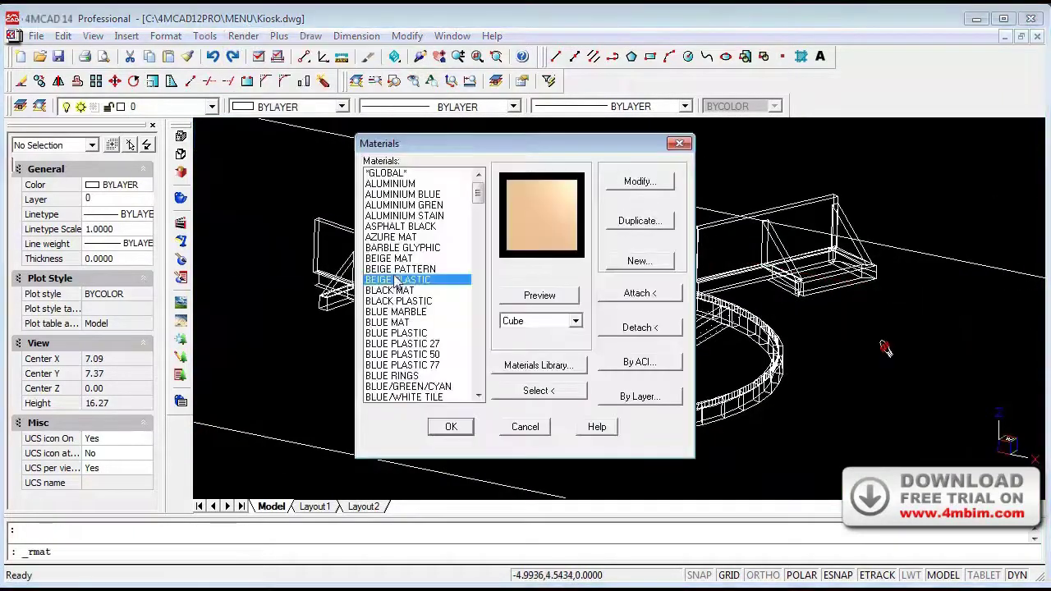
pyautogui.press('g')
pyautogui.scroll(-1, 406, 337)
pyautogui.click(414, 378)
pyautogui.click(637, 296)
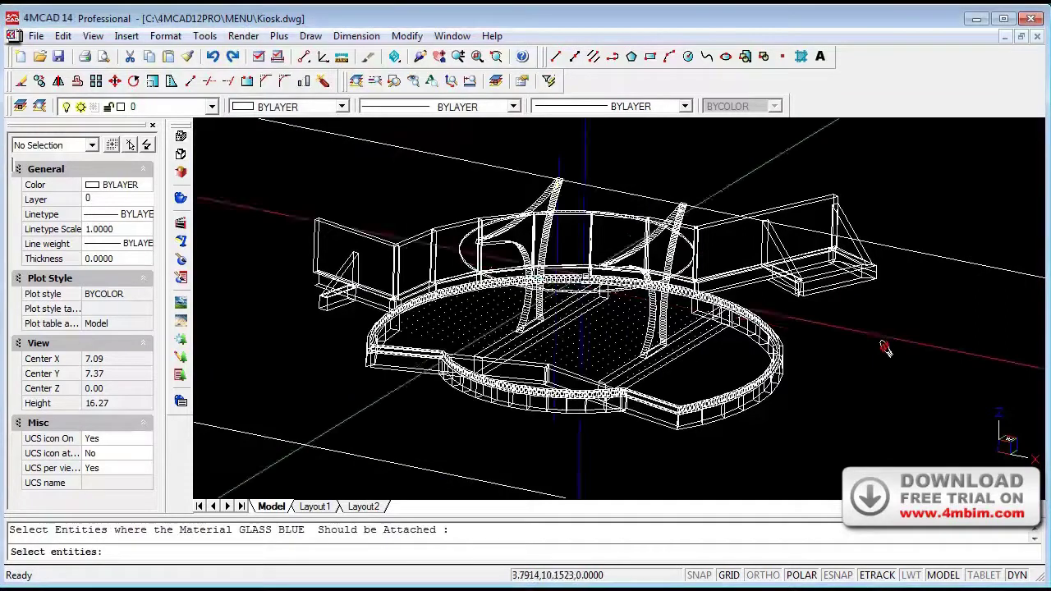
pyautogui.click(460, 251)
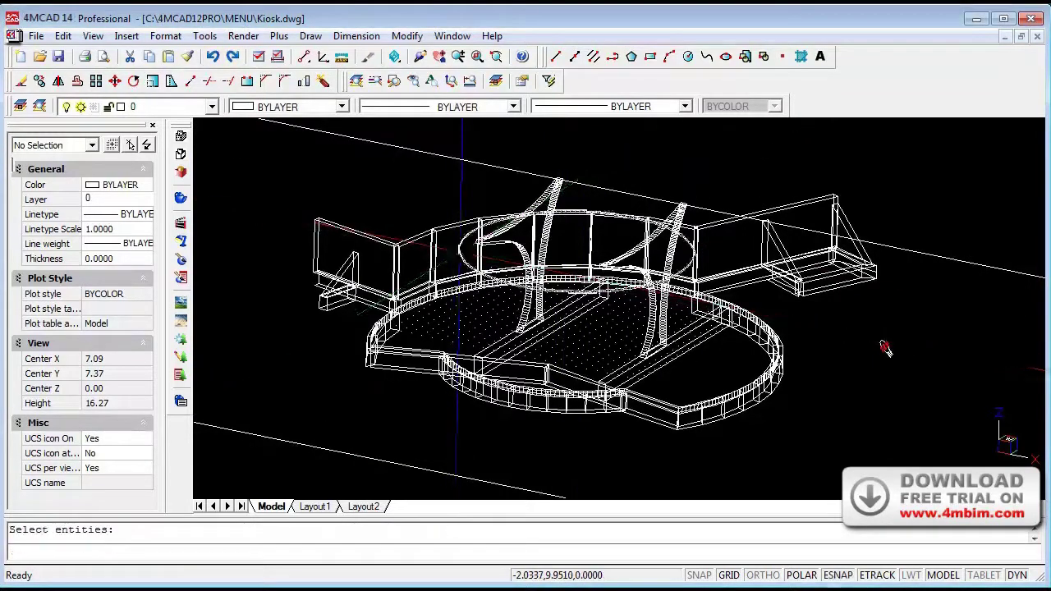
pyautogui.press('Return')
pyautogui.press('Return')
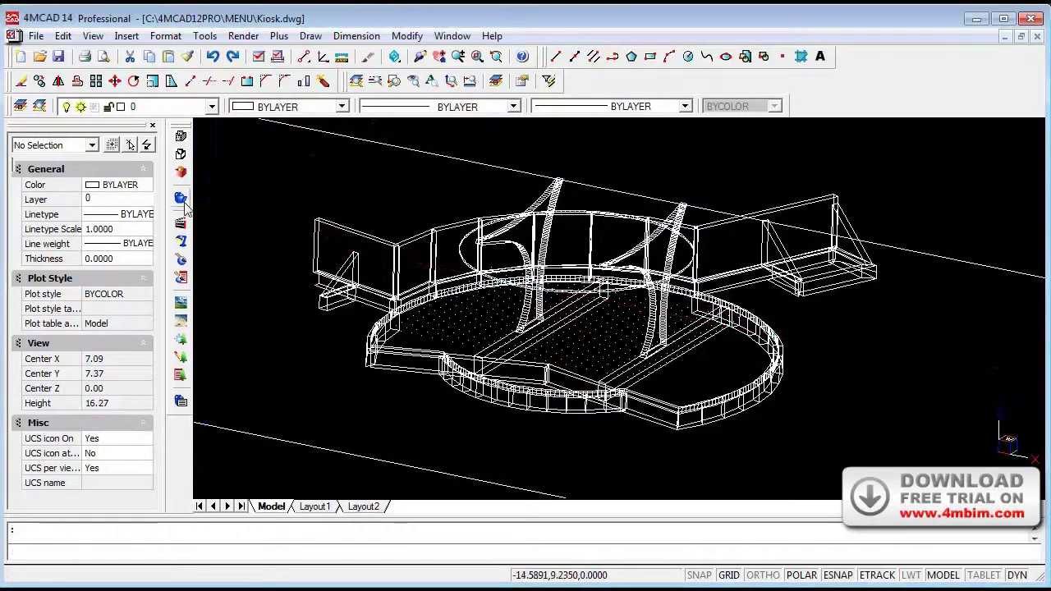
# Render and orbit to check the blue glass canopy, then return to wireframe isometric view
pyautogui.click(181, 198)
pyautogui.click(418, 56)
pyautogui.moveTo(722, 429)
pyautogui.mouseDown()
pyautogui.moveTo(535, 368)
pyautogui.moveTo(436, 263)
pyautogui.moveTo(726, 304)
pyautogui.moveTo(633, 348)
pyautogui.moveTo(720, 312)
pyautogui.moveTo(696, 328)
pyautogui.mouseUp()
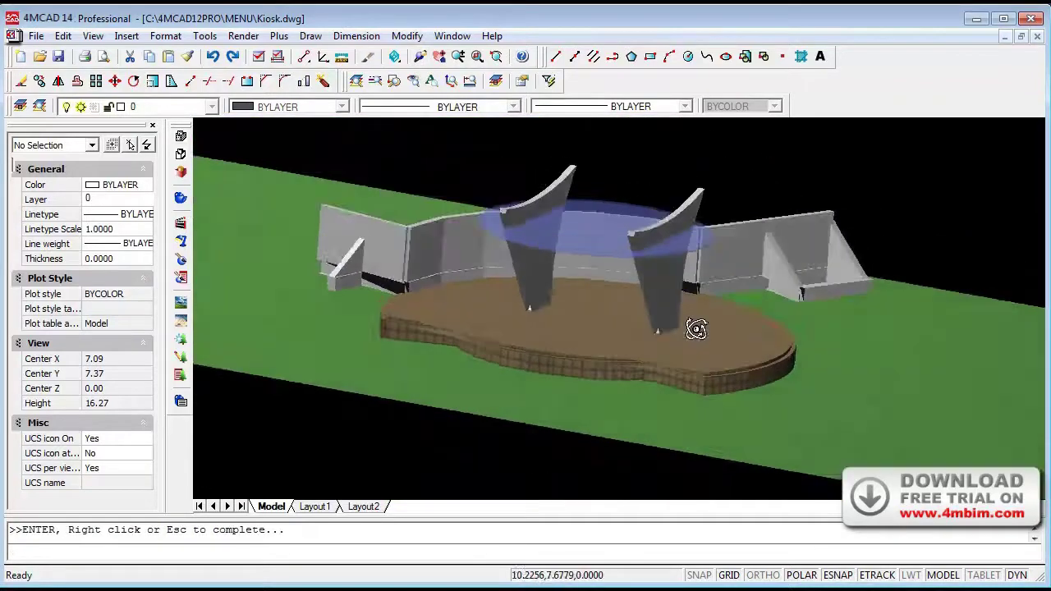
pyautogui.click(182, 137)
pyautogui.click(394, 56)
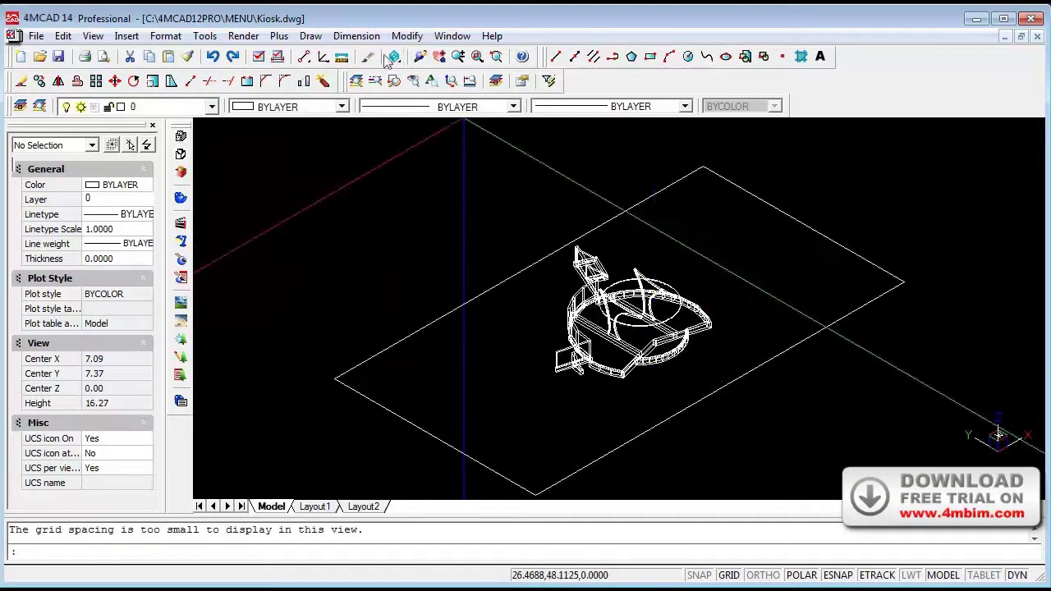
# In Top view, draw a 2-unit-high box between the uprights and copy it lower down
pyautogui.click(396, 93)
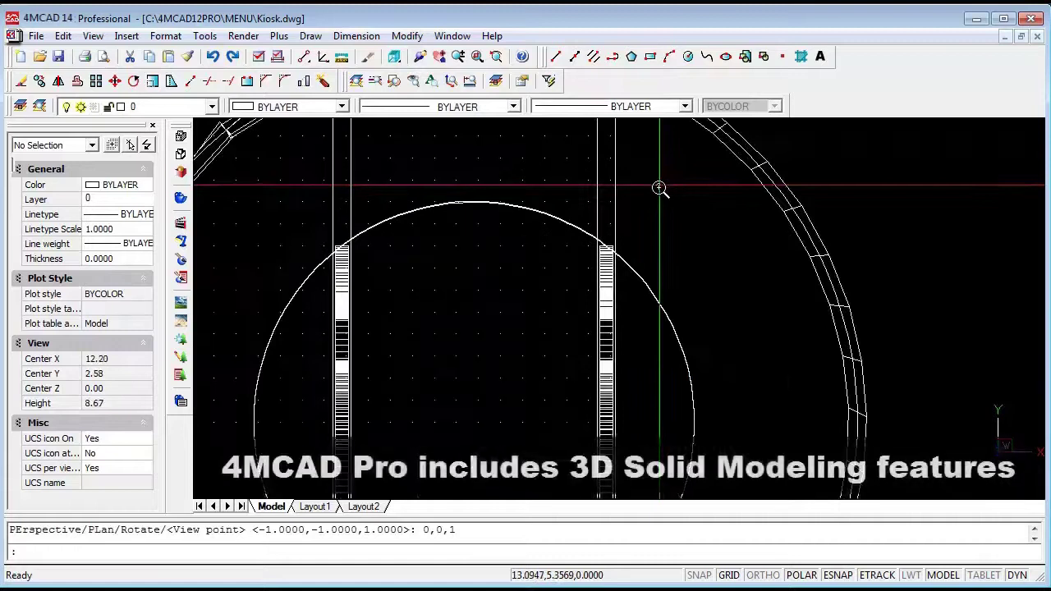
pyautogui.moveTo(328, 378)
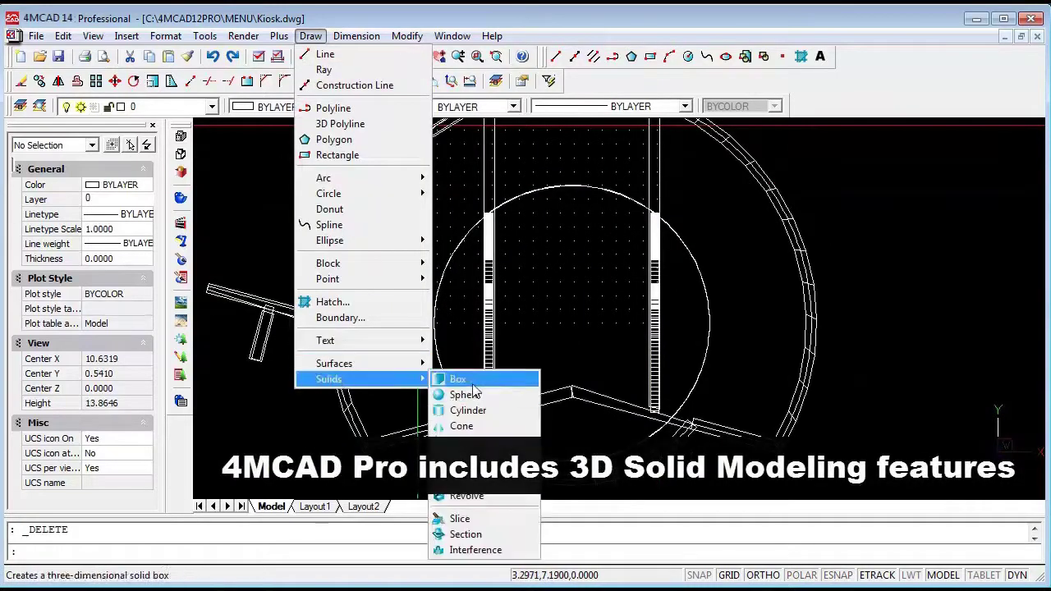
pyautogui.click(473, 385)
pyautogui.write('2')
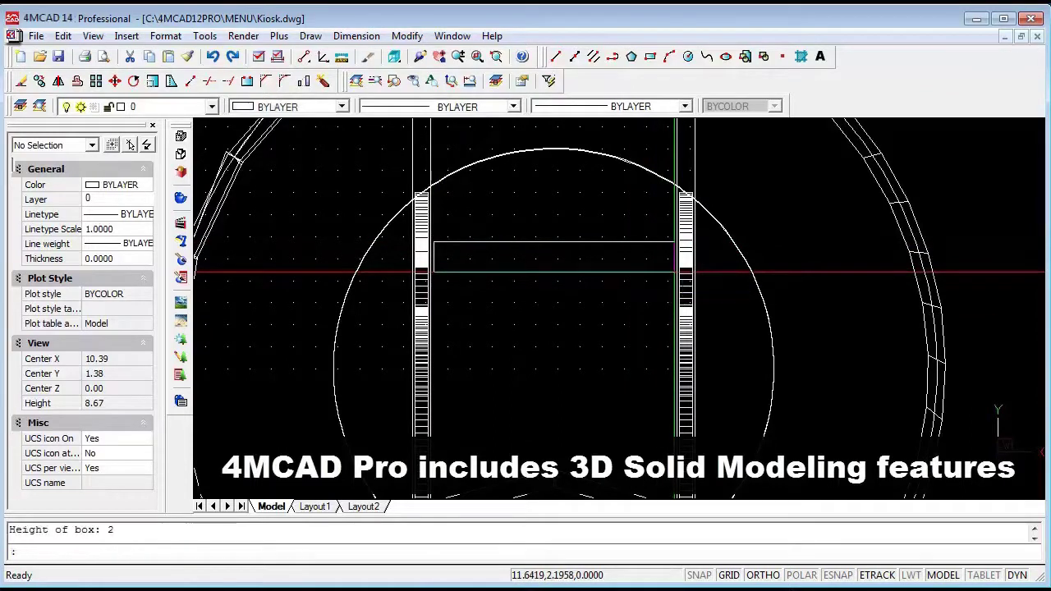
pyautogui.click(580, 255)
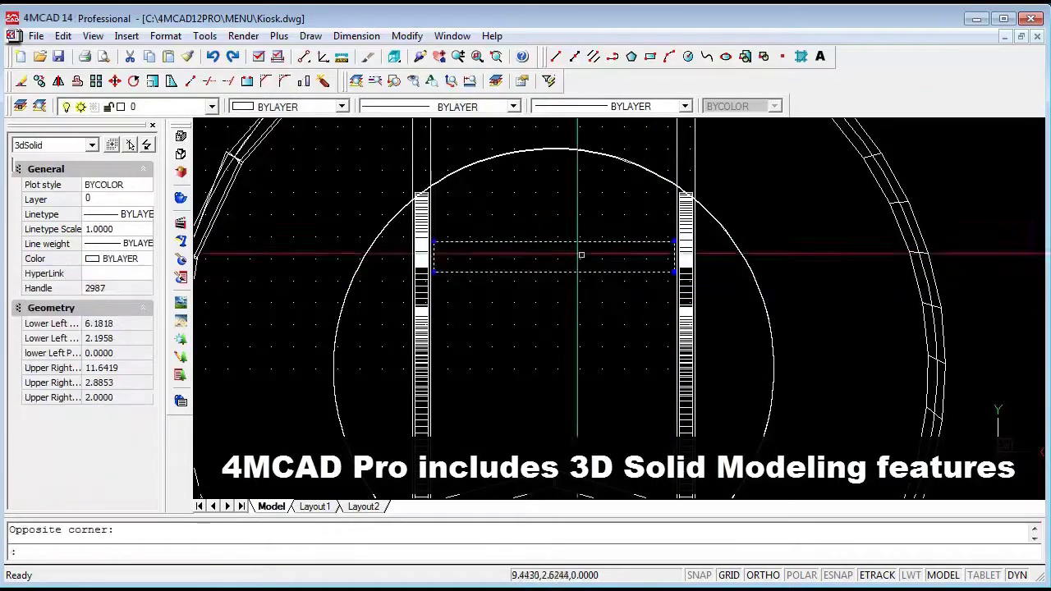
pyautogui.click(40, 80)
pyautogui.click(845, 272)
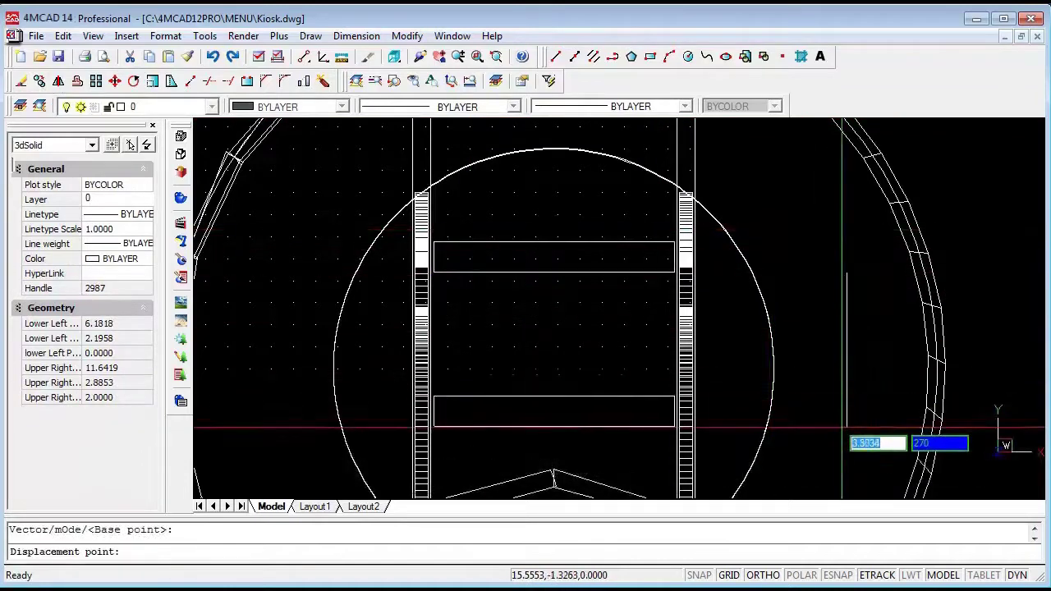
pyautogui.press('Escape')
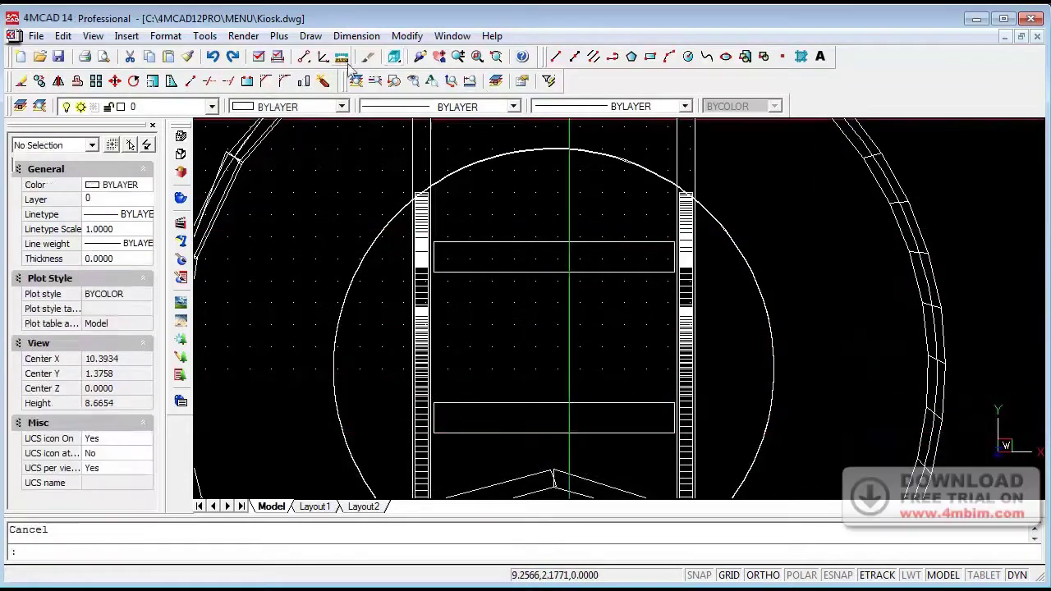
pyautogui.click(393, 181)
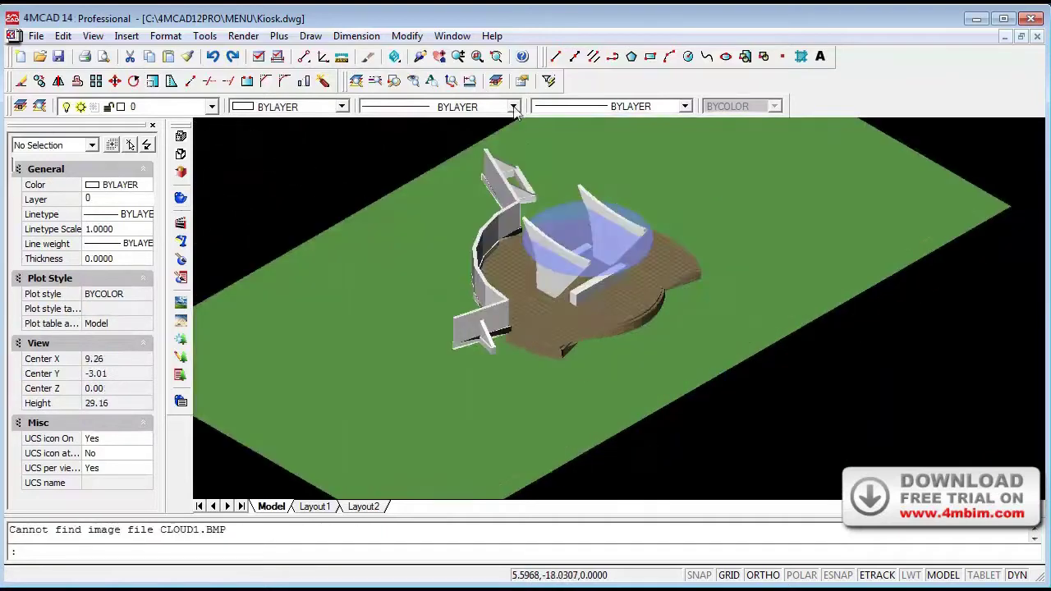
# Orbit and zoom the shaded render to face the two new grey boxes, then regen to wireframe
pyautogui.moveTo(391, 388)
pyautogui.mouseDown()
pyautogui.moveTo(616, 336)
pyautogui.moveTo(671, 436)
pyautogui.moveTo(751, 427)
pyautogui.moveTo(713, 334)
pyautogui.moveTo(678, 326)
pyautogui.moveTo(852, 257)
pyautogui.mouseUp()
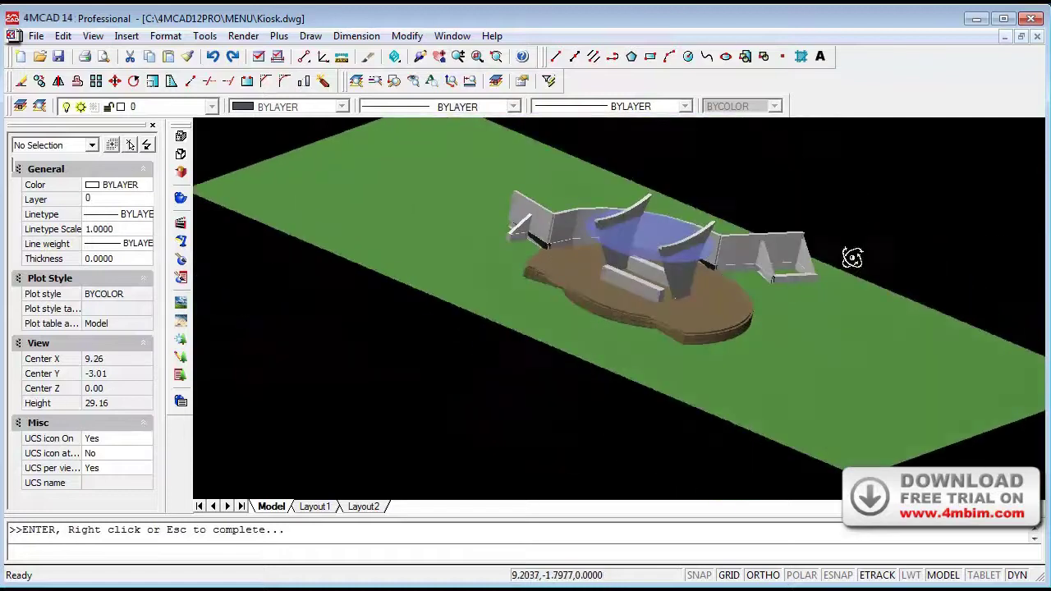
pyautogui.scroll(3, 659, 366)
pyautogui.scroll(3, 682, 223)
pyautogui.press('Return')
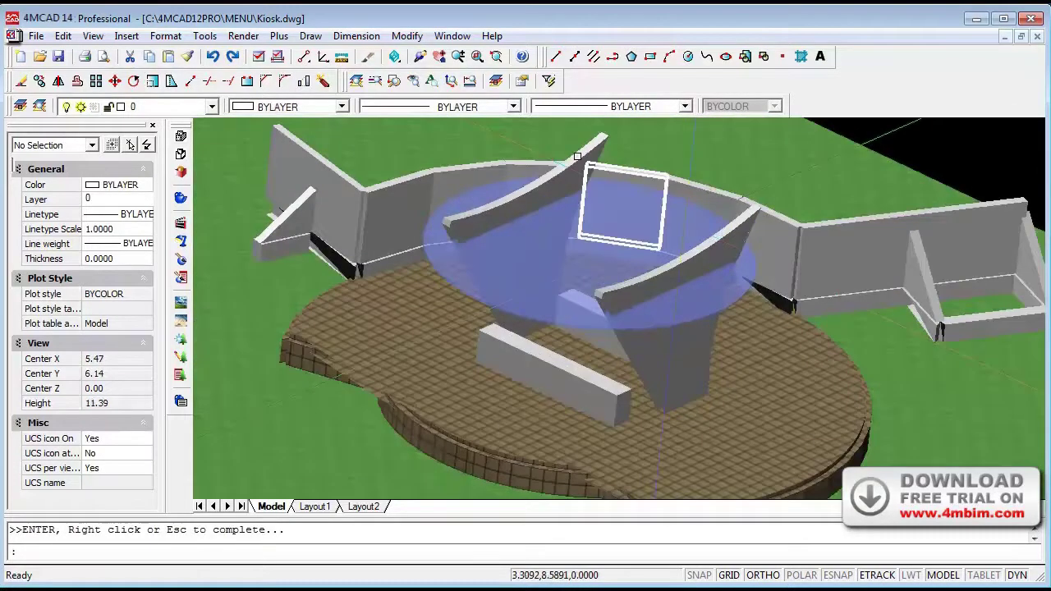
pyautogui.click(418, 55)
pyautogui.moveTo(763, 444)
pyautogui.mouseDown()
pyautogui.moveTo(767, 399)
pyautogui.moveTo(825, 375)
pyautogui.moveTo(744, 469)
pyautogui.moveTo(353, 288)
pyautogui.moveTo(361, 250)
pyautogui.mouseUp()
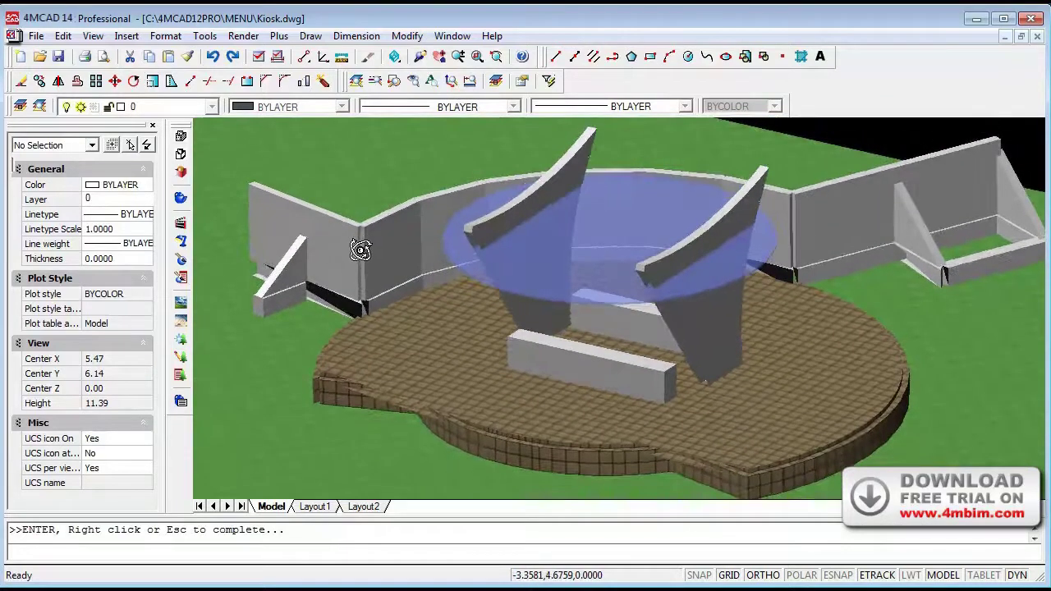
pyautogui.click(181, 135)
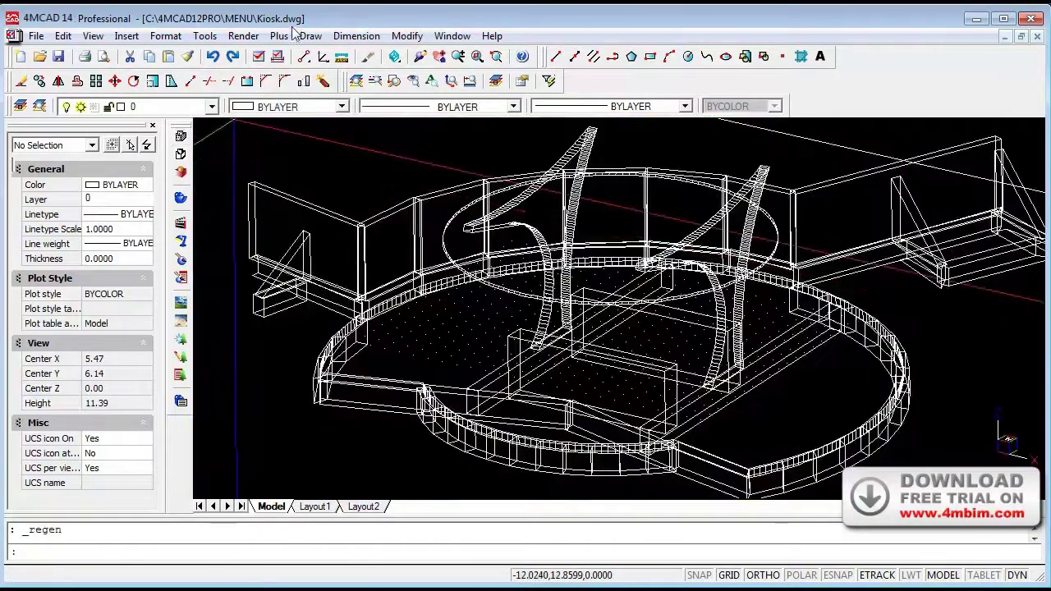
# Select the WOOD ANEGRE material in the material editor
pyautogui.click(251, 41)
pyautogui.click(293, 129)
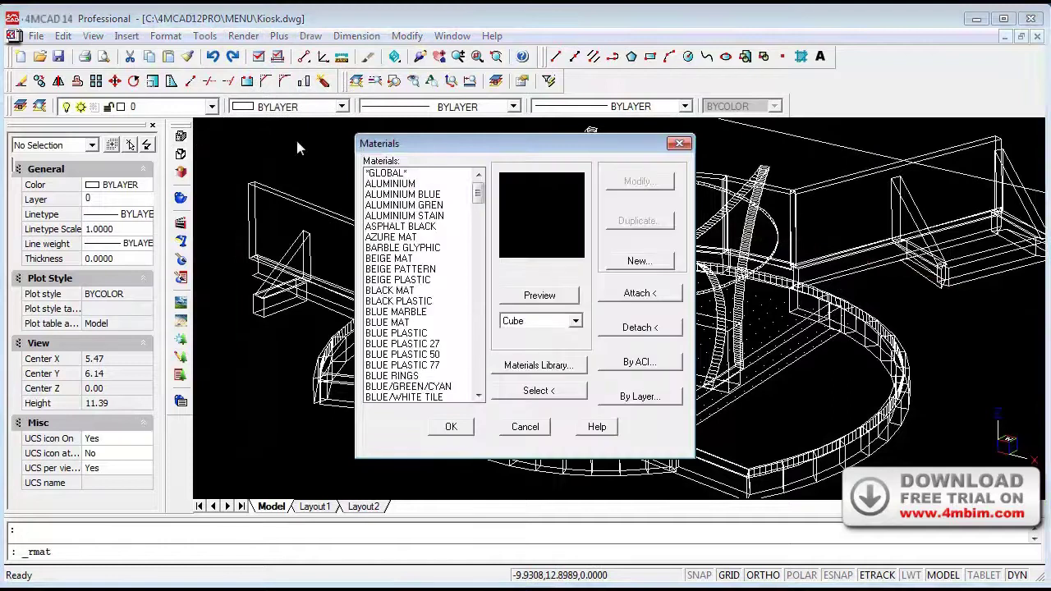
pyautogui.click(407, 237)
pyautogui.moveTo(406, 241); pyautogui.dragTo(419, 372)
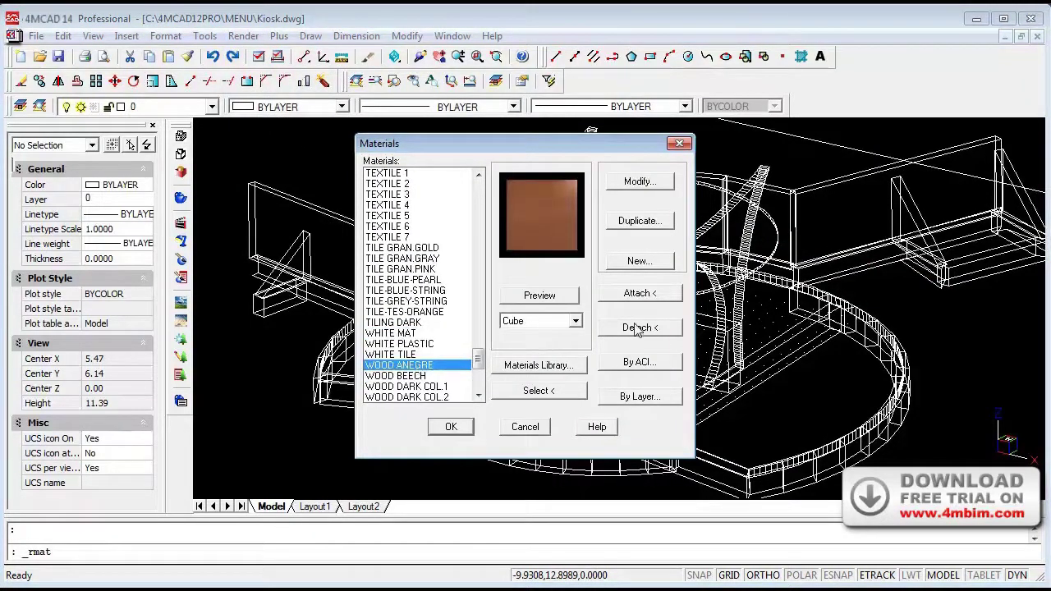
# Attach WOOD ANEGRE to both curved uprights and the box benches, then render
pyautogui.click(640, 296)
pyautogui.click(577, 193)
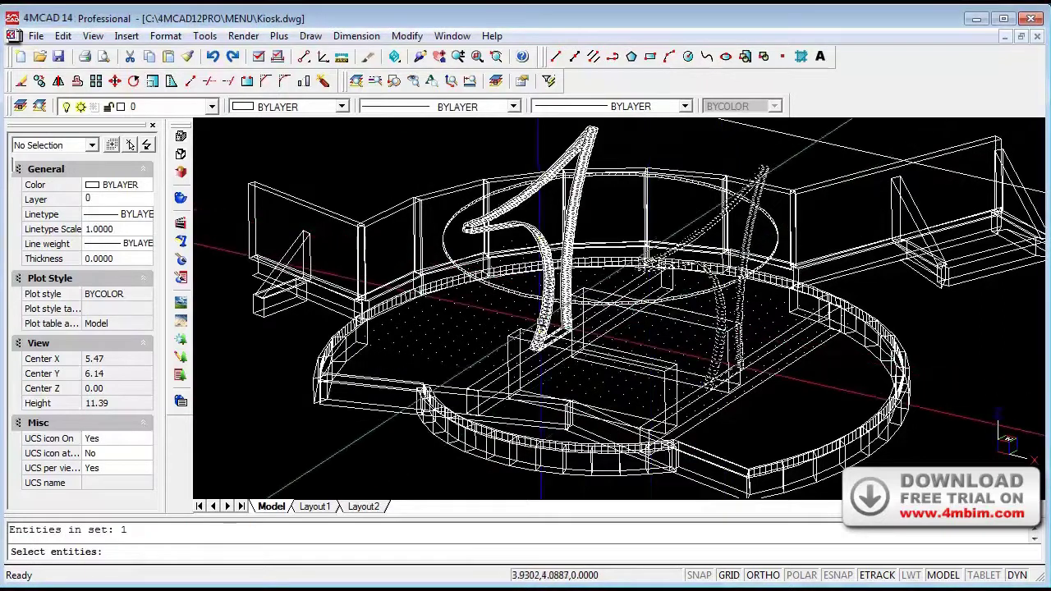
pyautogui.click(574, 328)
pyautogui.click(632, 316)
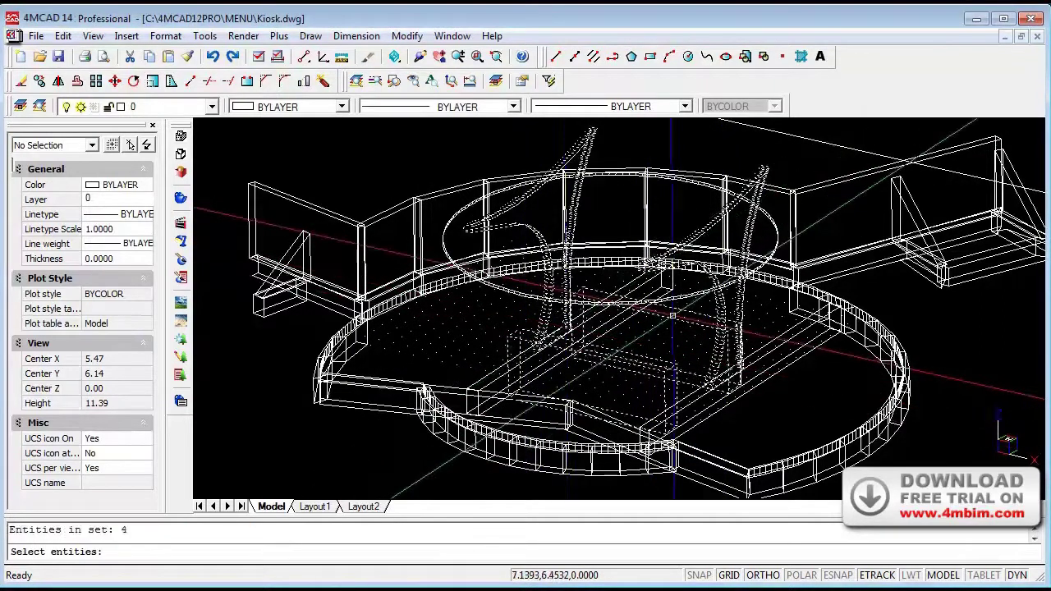
pyautogui.press('Return')
pyautogui.click(453, 425)
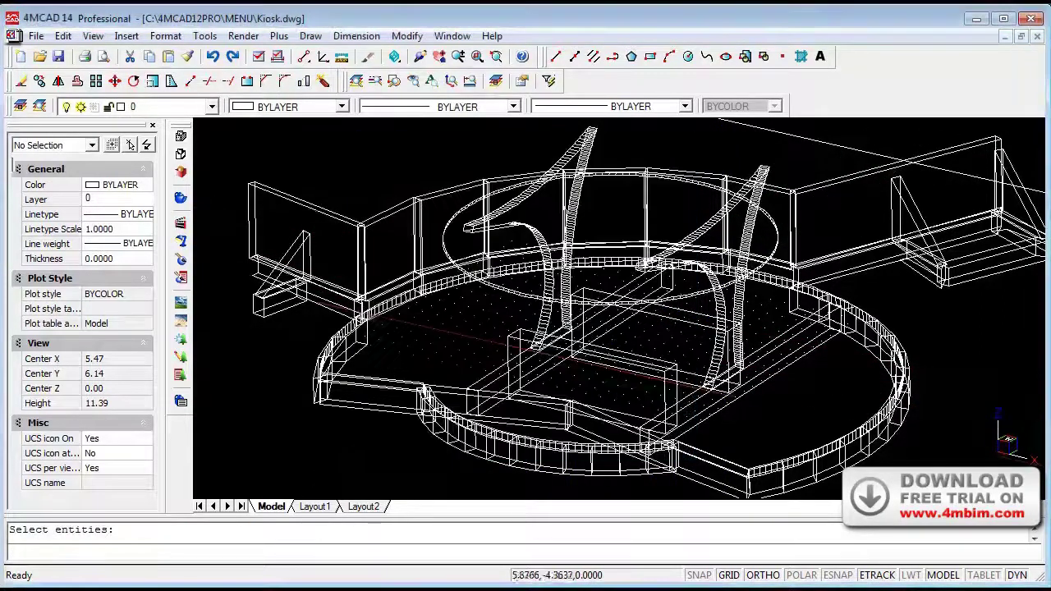
pyautogui.click(183, 202)
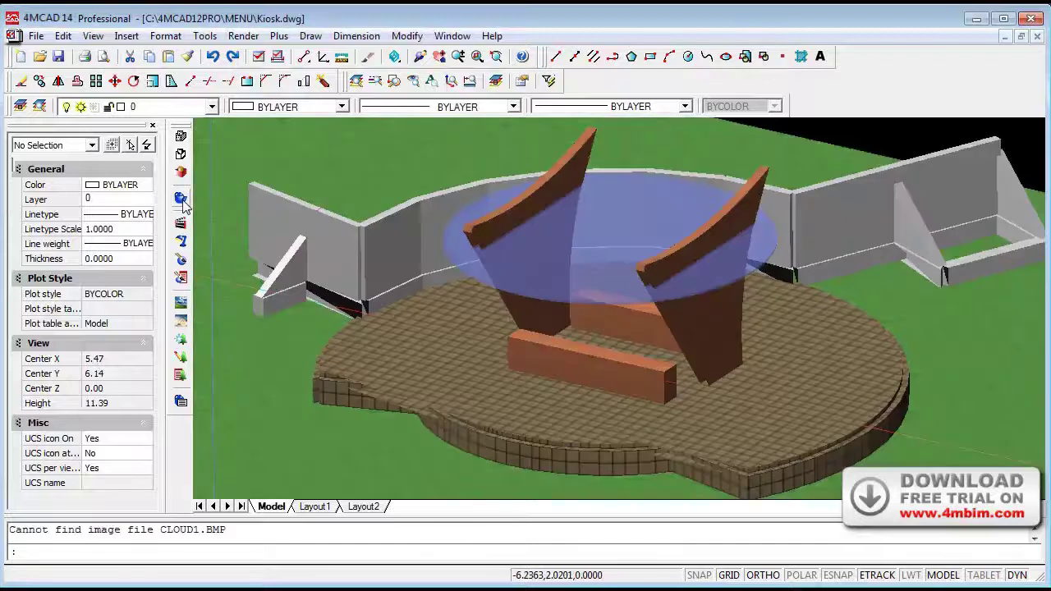
# Orbit the shaded kiosk until the low front wall and small post face the viewer
pyautogui.click(420, 57)
pyautogui.moveTo(751, 369)
pyautogui.mouseDown()
pyautogui.moveTo(633, 413)
pyautogui.moveTo(624, 311)
pyautogui.moveTo(817, 495)
pyautogui.moveTo(378, 284)
pyautogui.moveTo(616, 432)
pyautogui.moveTo(826, 454)
pyautogui.moveTo(617, 326)
pyautogui.moveTo(399, 356)
pyautogui.moveTo(457, 429)
pyautogui.mouseUp()
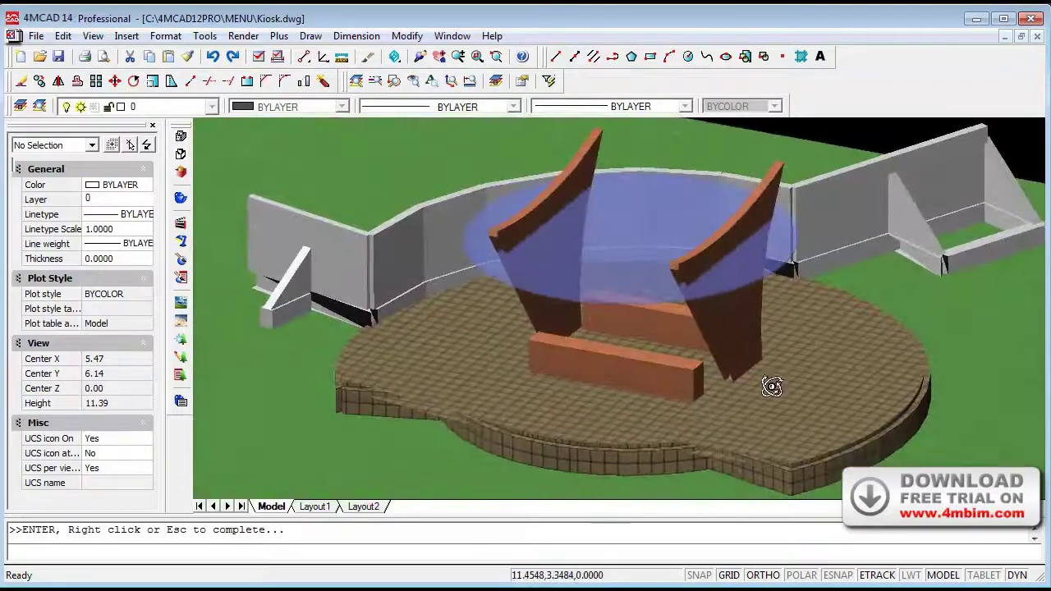
pyautogui.moveTo(772, 385)
pyautogui.mouseDown()
pyautogui.moveTo(804, 334)
pyautogui.moveTo(862, 363)
pyautogui.moveTo(927, 439)
pyautogui.moveTo(641, 346)
pyautogui.moveTo(842, 337)
pyautogui.moveTo(549, 242)
pyautogui.moveTo(1045, 382)
pyautogui.moveTo(1045, 397)
pyautogui.mouseUp()
pyautogui.moveTo(924, 401); pyautogui.dragTo(218, 164)
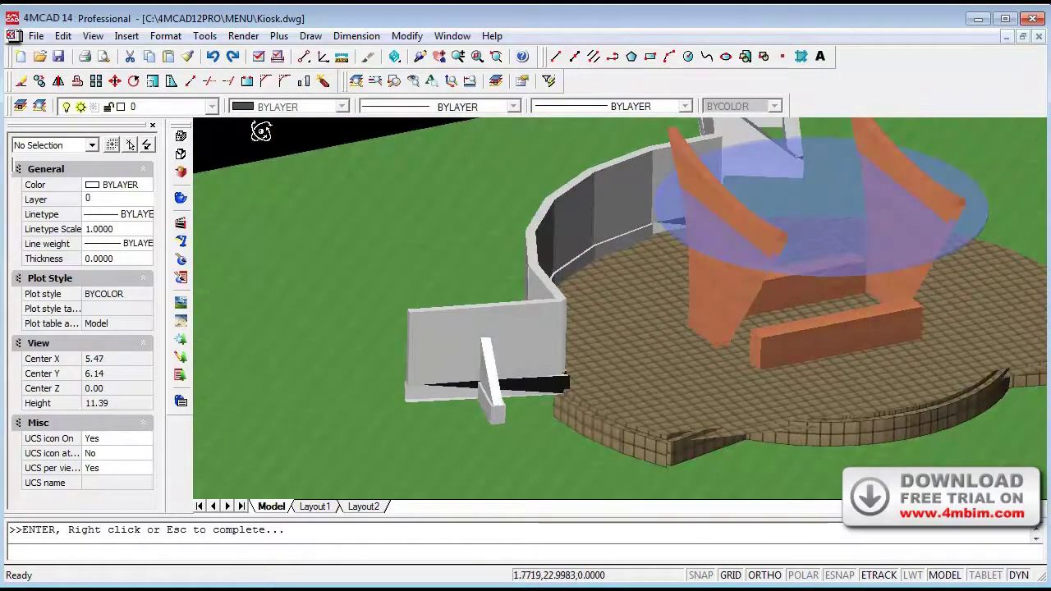
pyautogui.click(244, 36)
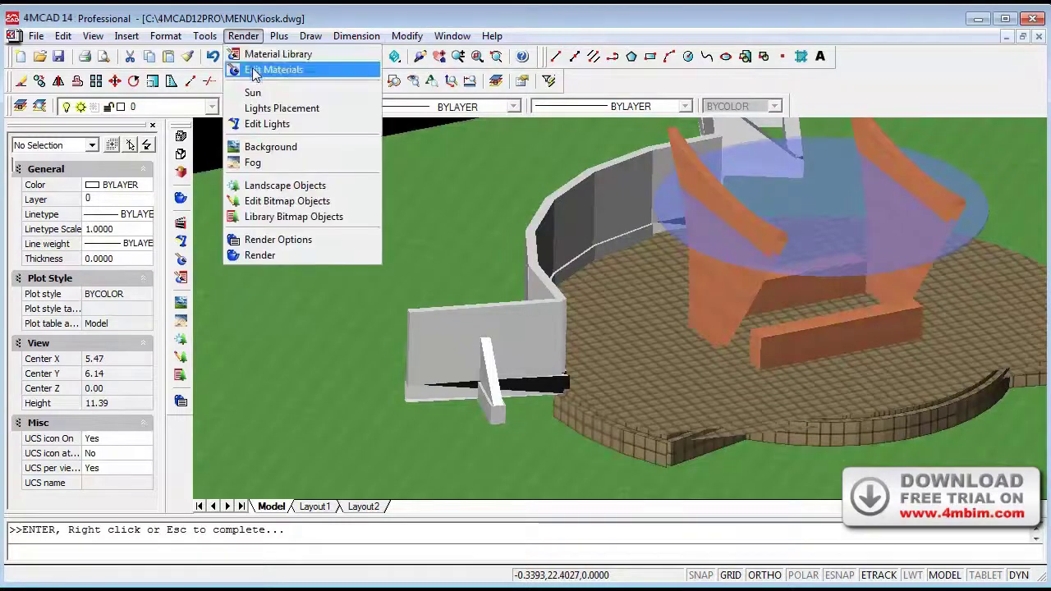
# Start a new IDEA-POSTER material using idea.jpg from the Desktop as its image
pyautogui.click(261, 69)
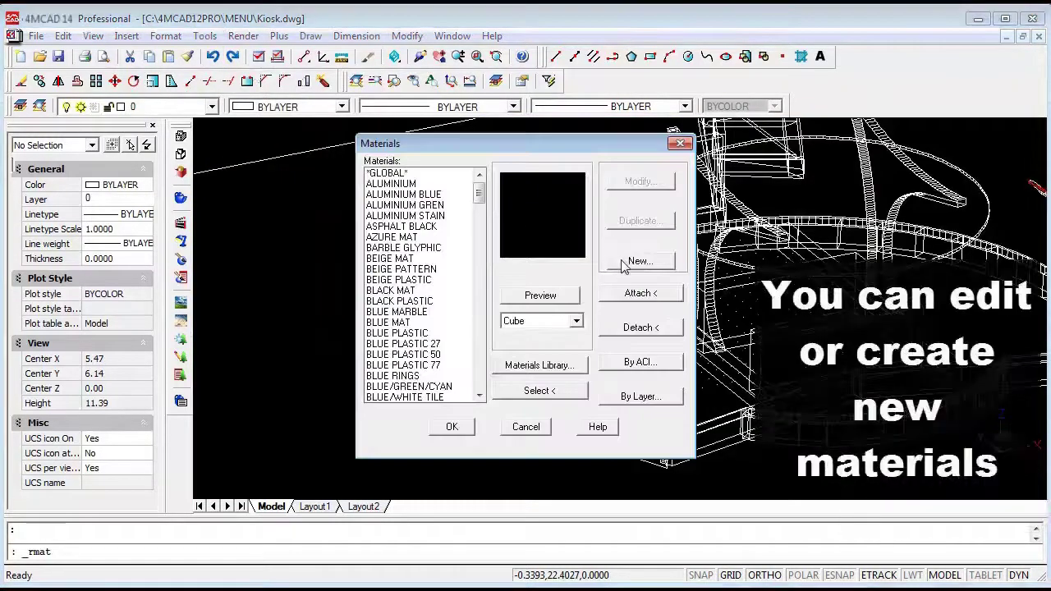
pyautogui.click(632, 261)
pyautogui.write('idea-poster')
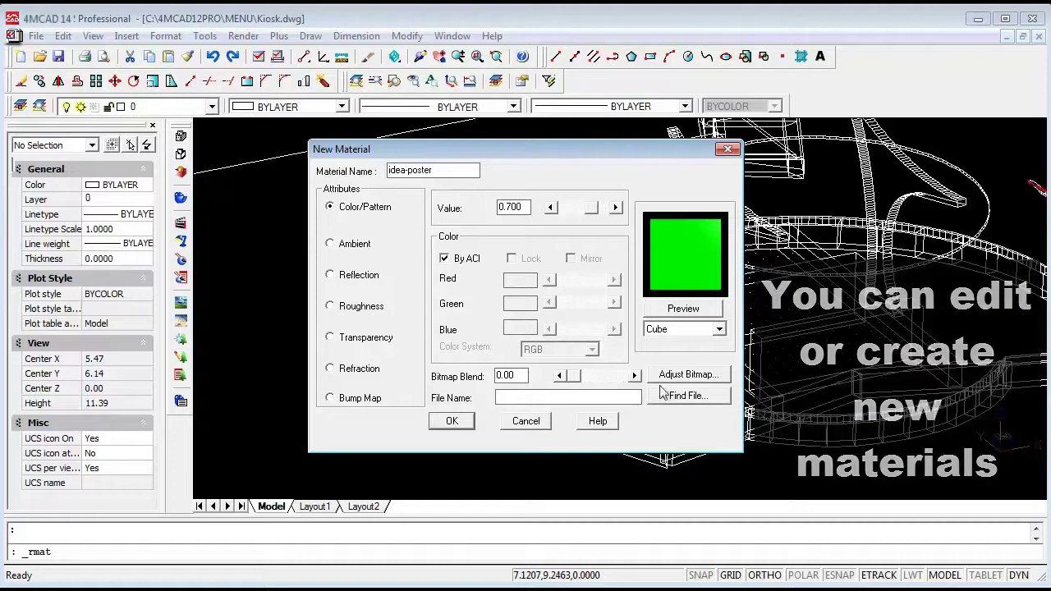
pyautogui.click(688, 396)
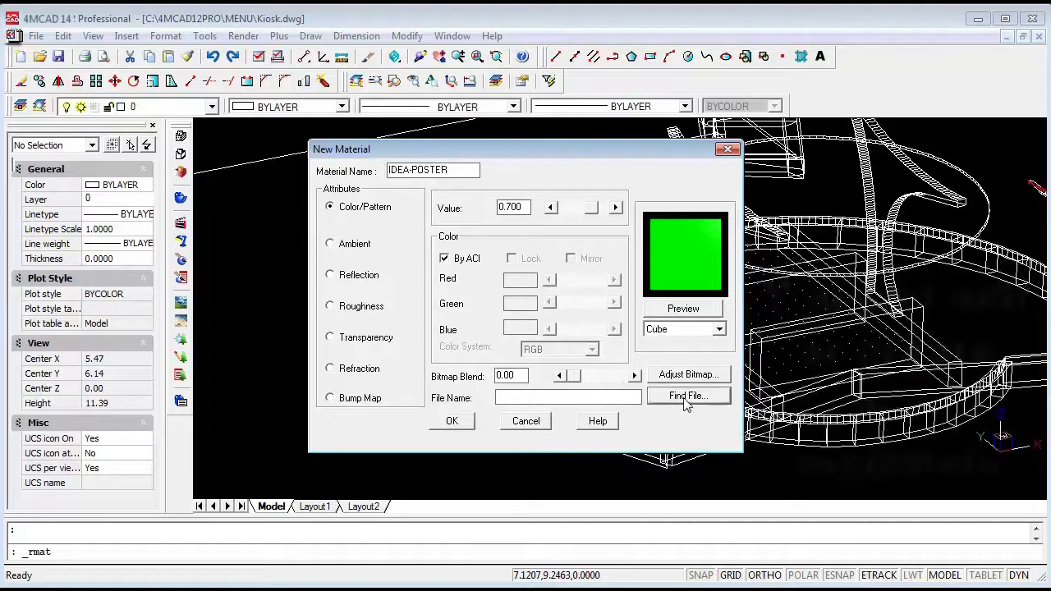
pyautogui.click(456, 51)
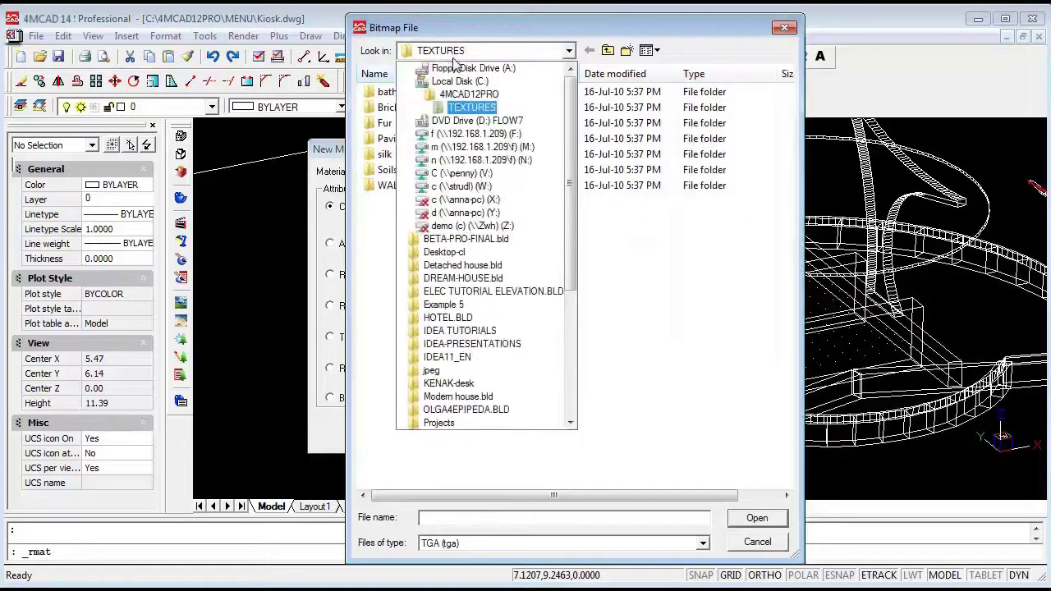
pyautogui.click(434, 71)
pyautogui.click(448, 546)
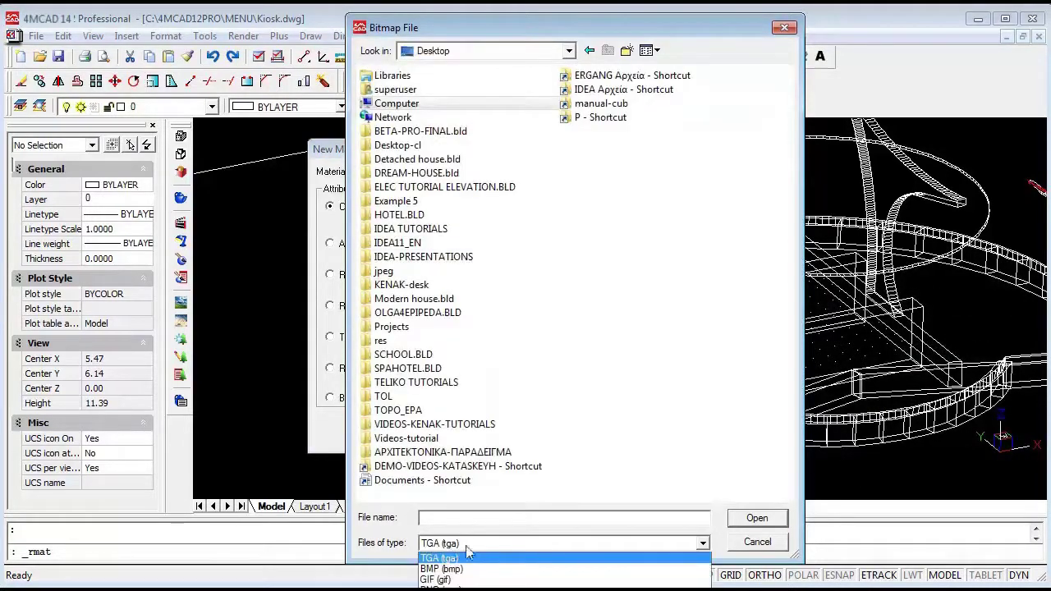
pyautogui.click(483, 572)
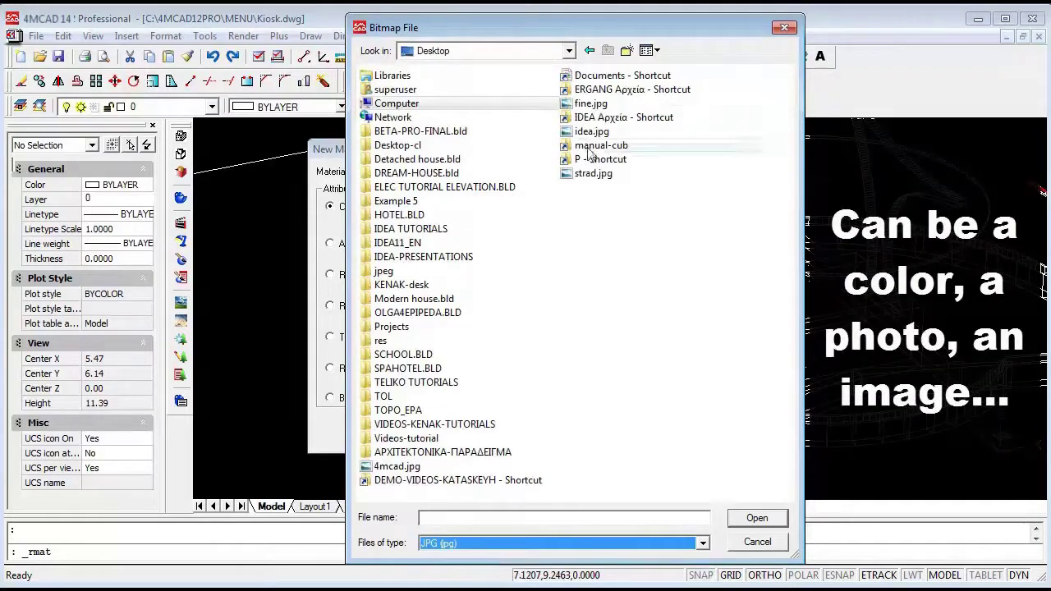
pyautogui.click(599, 136)
pyautogui.click(757, 526)
# Turn off By ACI colour, set bitmap blend to 1.00, and save IDEA-POSTER
pyautogui.click(464, 258)
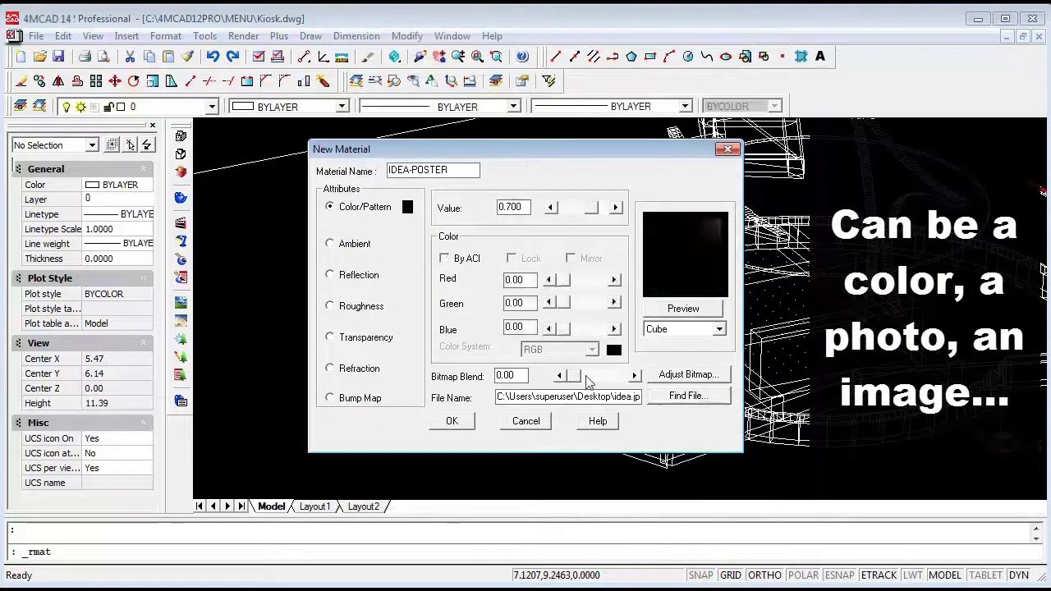
pyautogui.moveTo(574, 381); pyautogui.dragTo(631, 389)
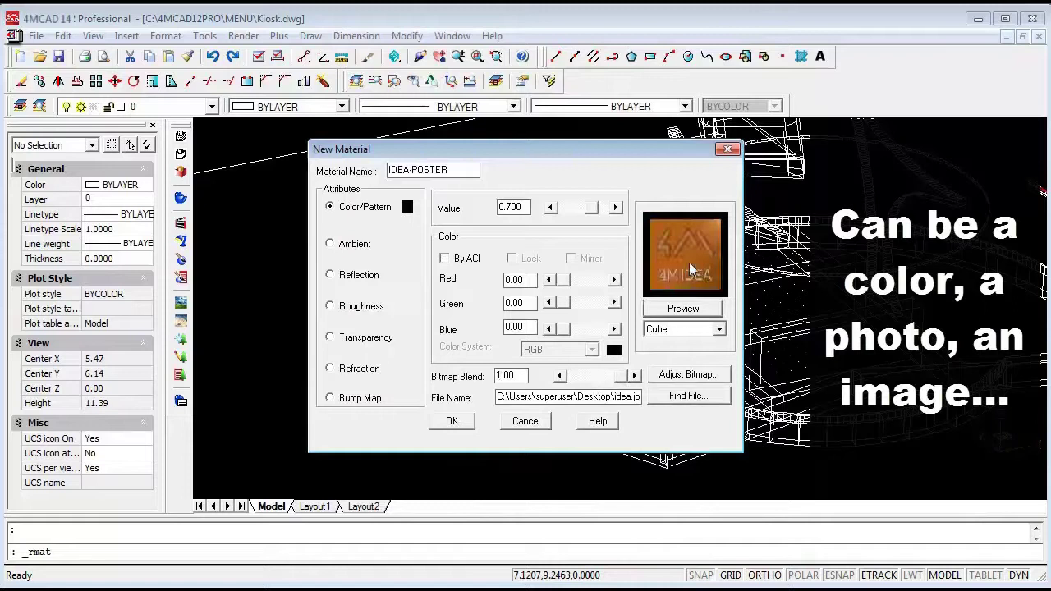
pyautogui.click(470, 426)
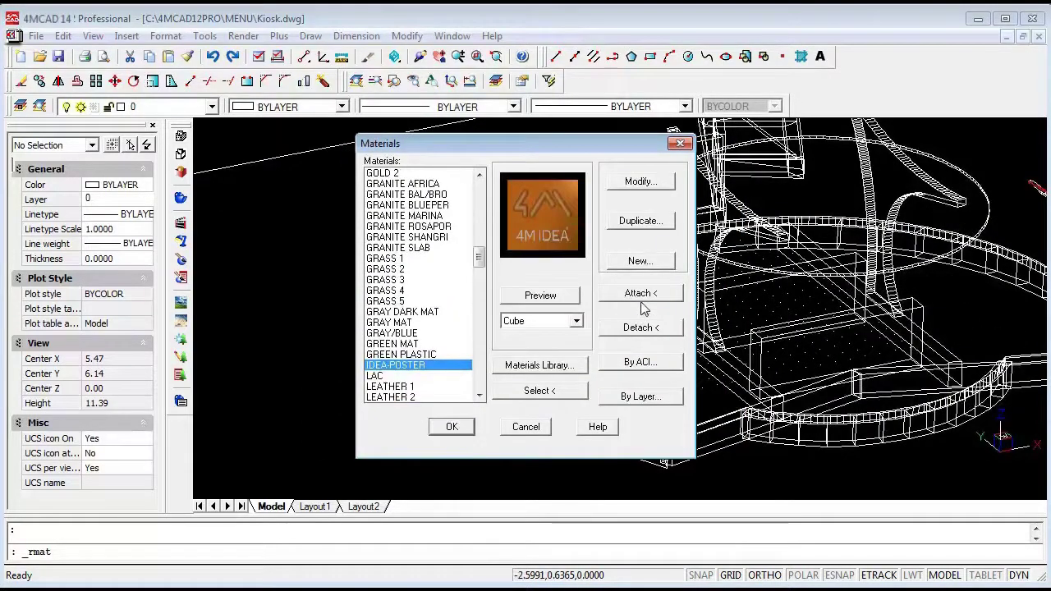
# Attach IDEA-POSTER to the low front wall and close the Materials editor
pyautogui.click(641, 293)
pyautogui.click(488, 329)
pyautogui.click(374, 284)
pyautogui.press('Return')
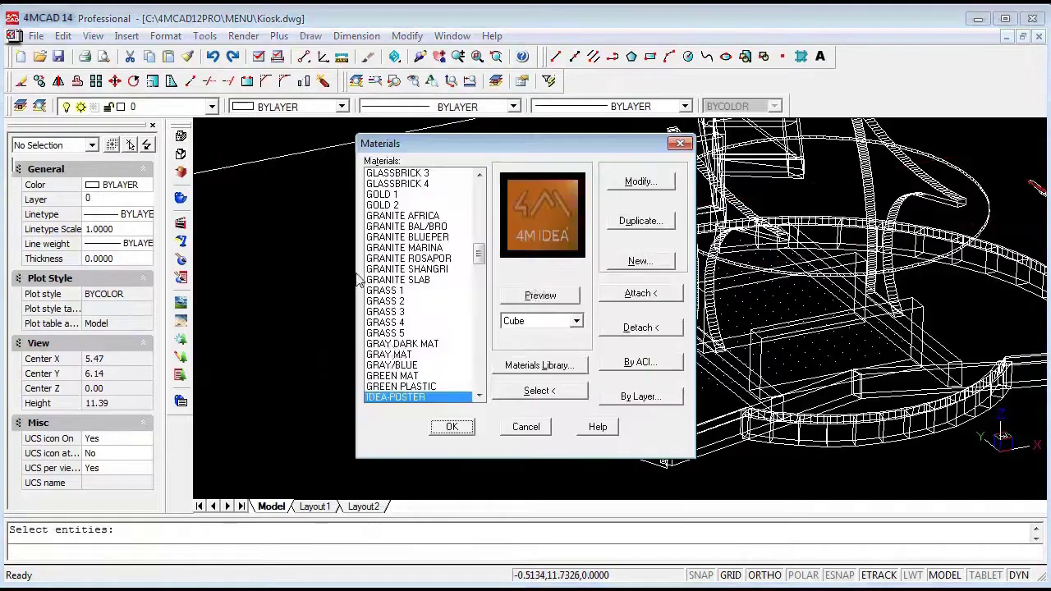
pyautogui.click(452, 428)
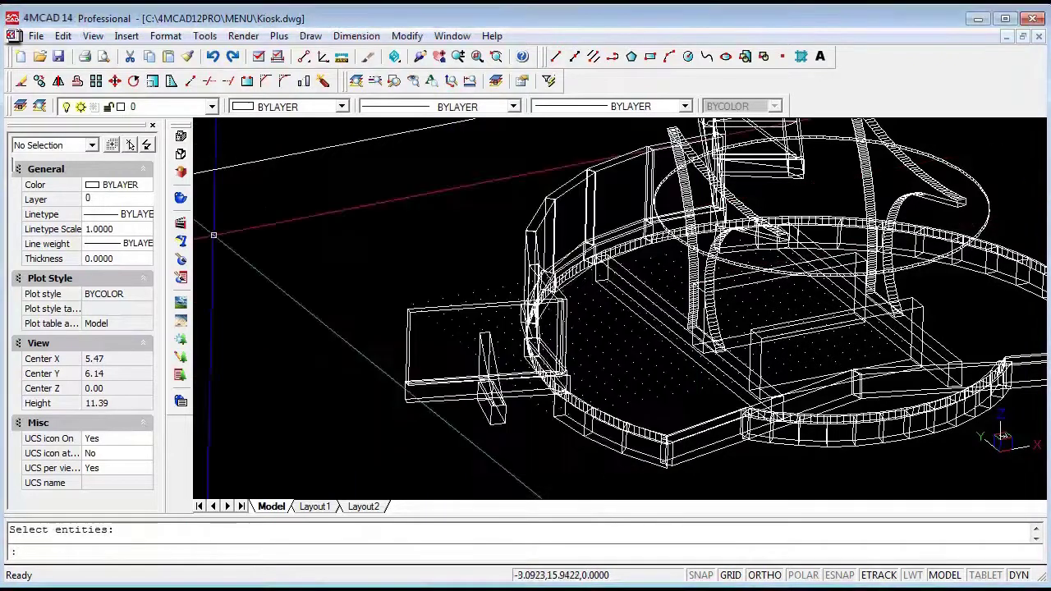
# Render the model to check the idea poster on the front wall
pyautogui.click(182, 199)
pyautogui.scroll(3, 489, 385)
pyautogui.scroll(-3, 489, 384)
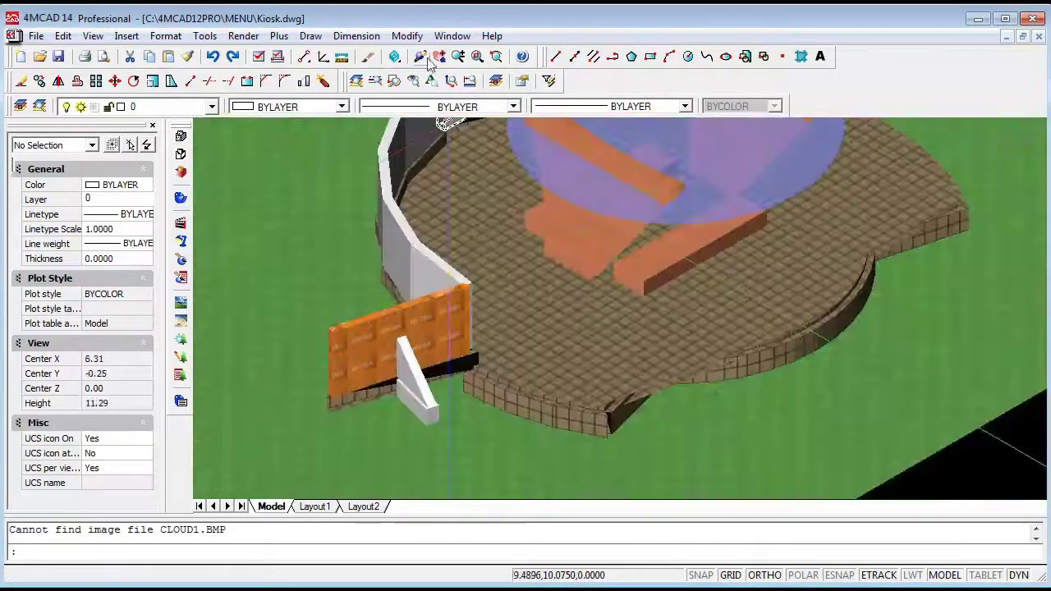
# Orbit the wireframe to face the front wall and window-select the two small blocks
pyautogui.click(419, 56)
pyautogui.moveTo(417, 435); pyautogui.dragTo(378, 394)
pyautogui.click(379, 393)
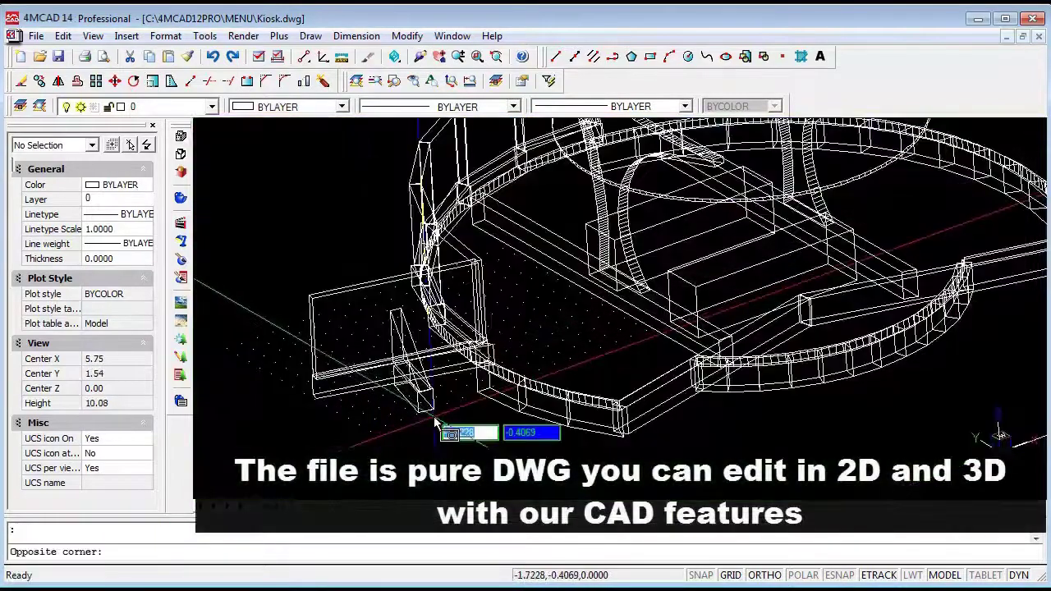
pyautogui.click(444, 431)
pyautogui.press('Escape')
pyautogui.click(427, 433)
pyautogui.click(406, 392)
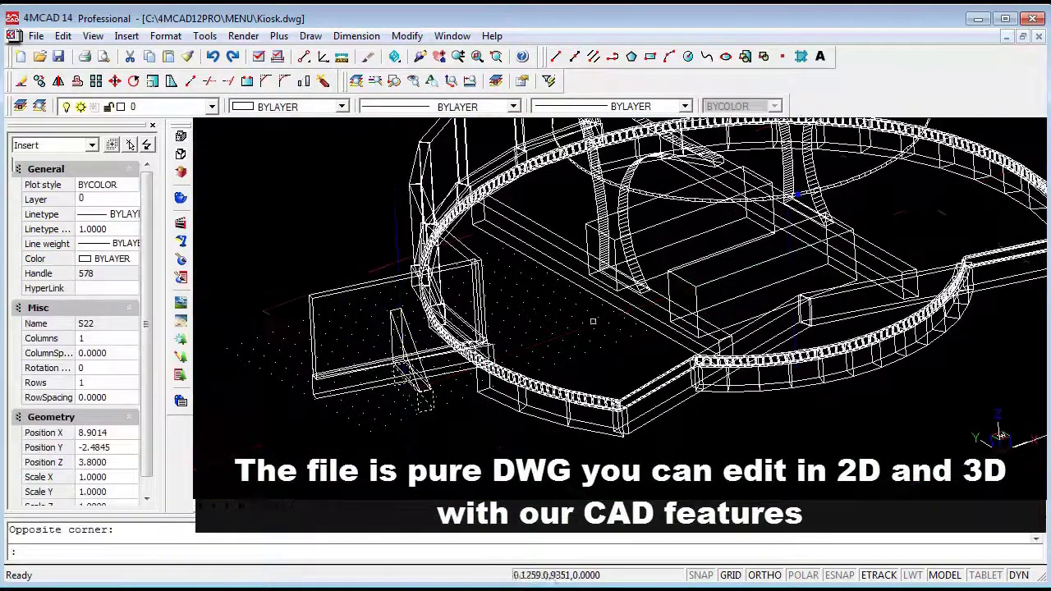
# Move the two small blocks to a new position in front of the wall
pyautogui.click(114, 80)
pyautogui.scroll(3, 364, 355)
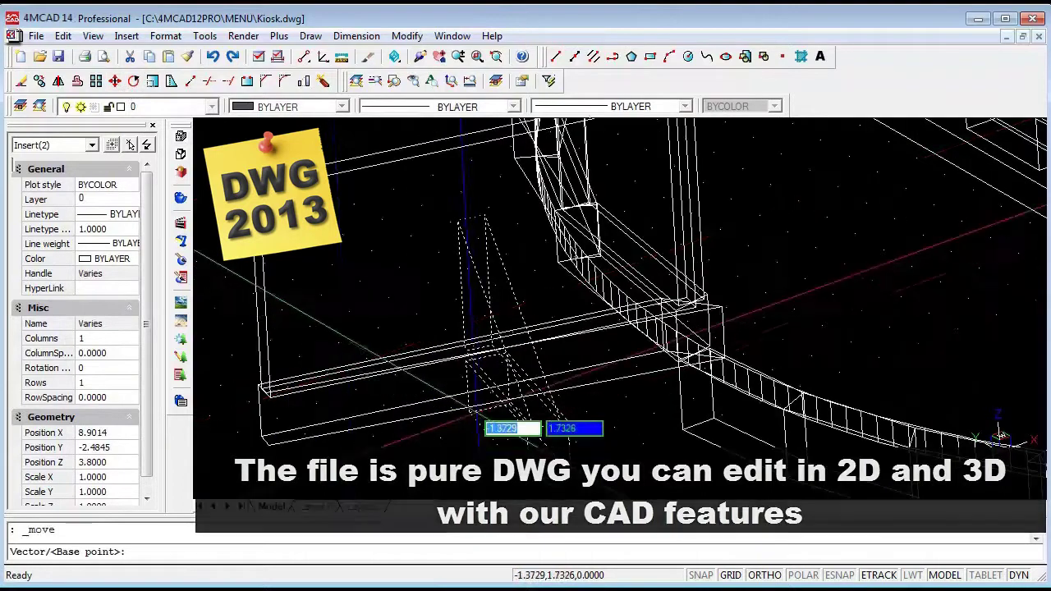
pyautogui.click(468, 414)
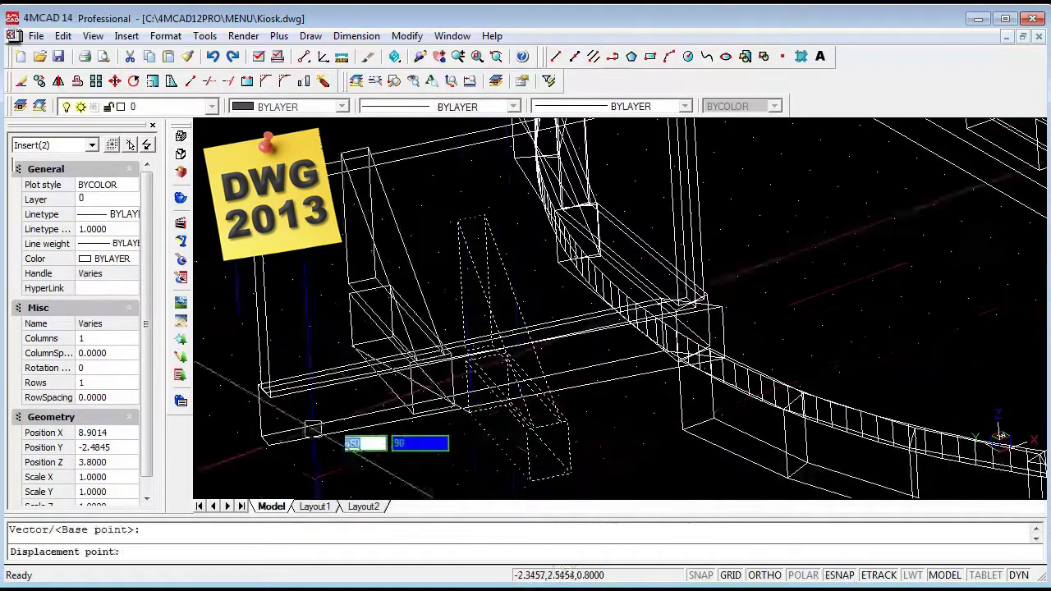
pyautogui.click(269, 443)
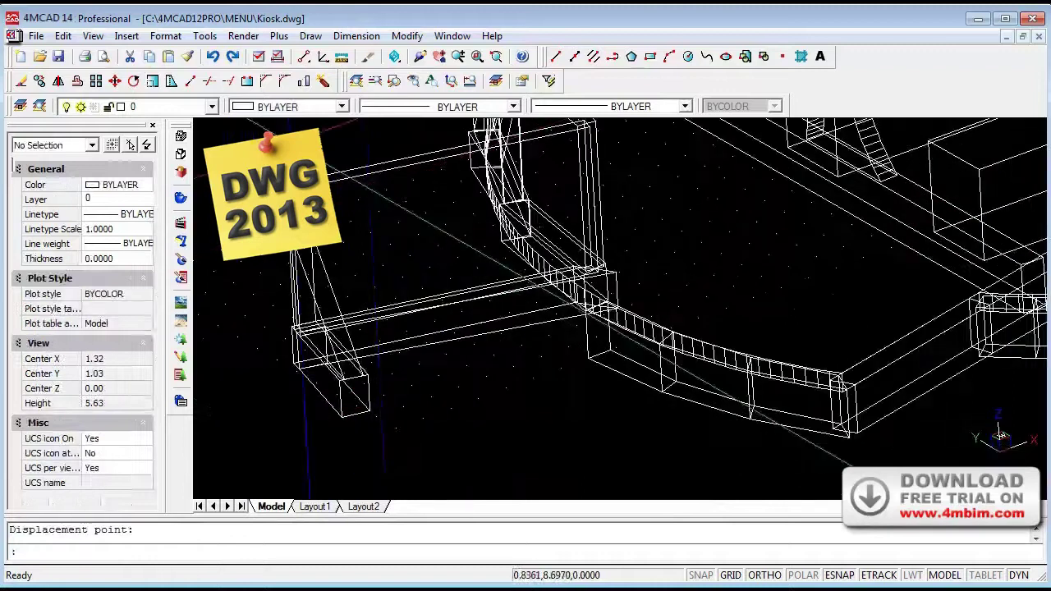
pyautogui.click(243, 35)
# Pick BRICK BROWN 3 from the drawing's materials list after previewing BRICK BROWN 1 and 2
pyautogui.click(271, 66)
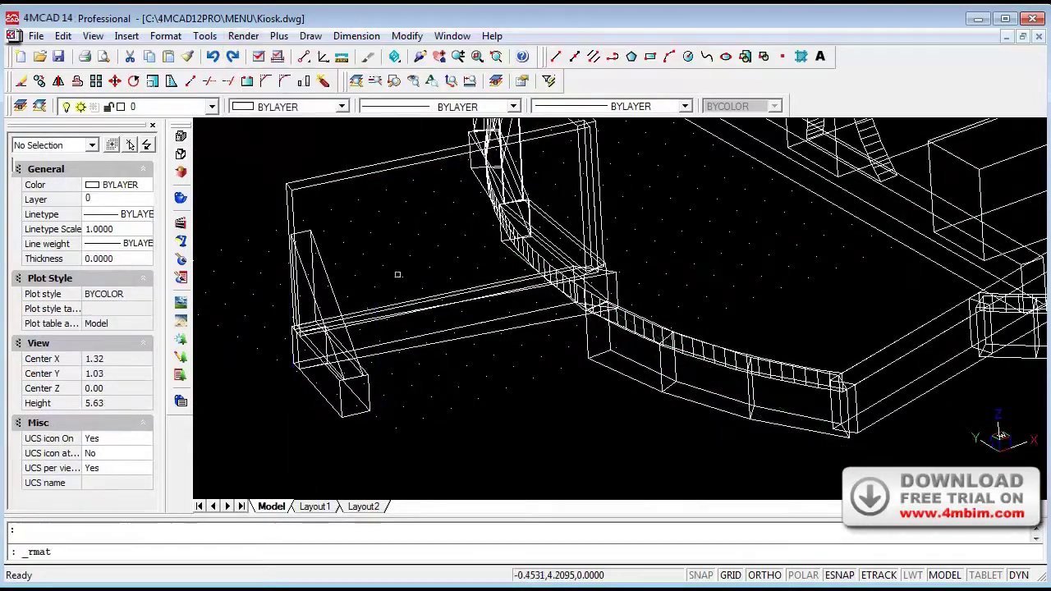
pyautogui.click(402, 301)
pyautogui.scroll(-1, 413, 312)
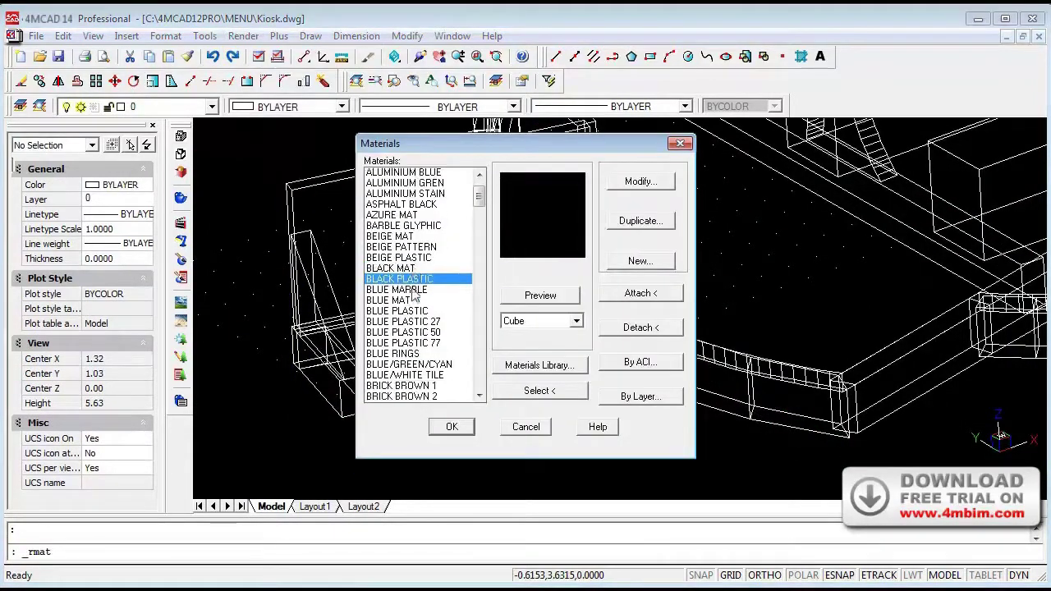
pyautogui.scroll(-2, 413, 329)
pyautogui.click(415, 343)
pyautogui.click(414, 354)
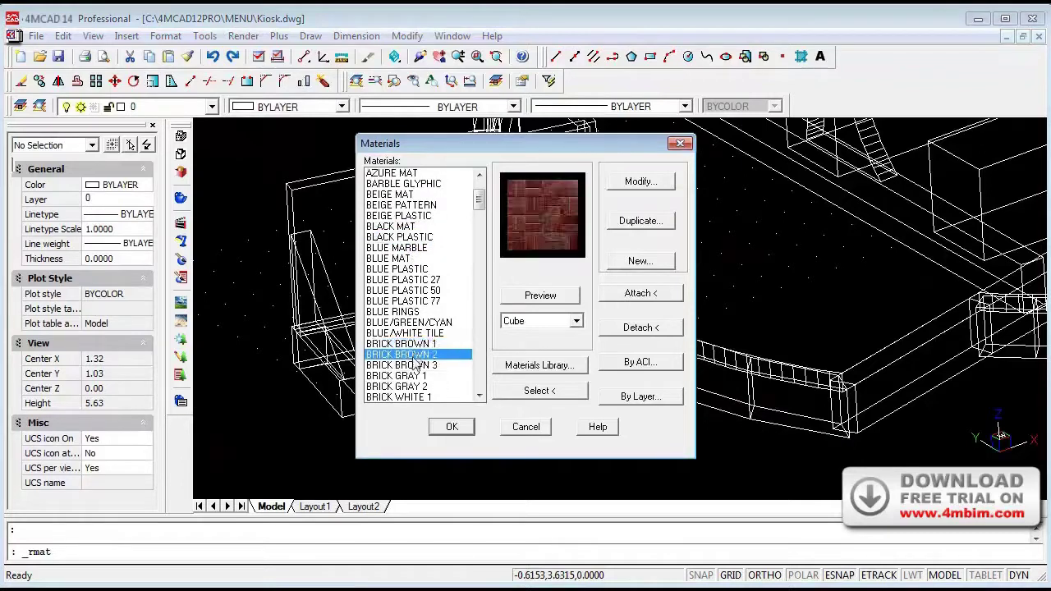
pyautogui.click(415, 364)
# Attach BRICK BROWN 3 to the front post and curved wall pieces, then close the editor
pyautogui.click(634, 295)
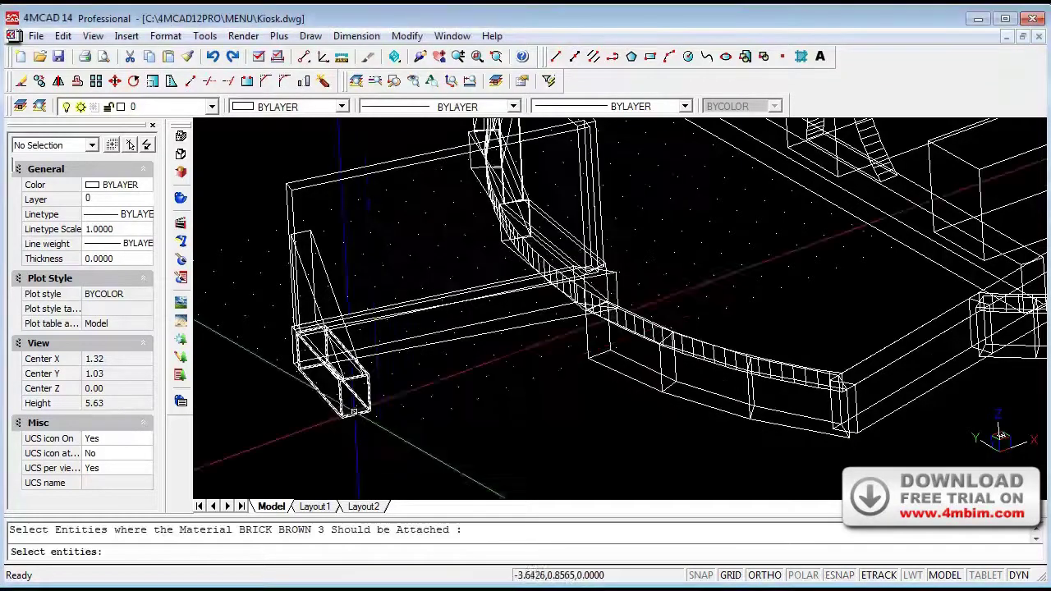
pyautogui.click(417, 375)
pyautogui.click(300, 422)
pyautogui.scroll(-2, 195, 378)
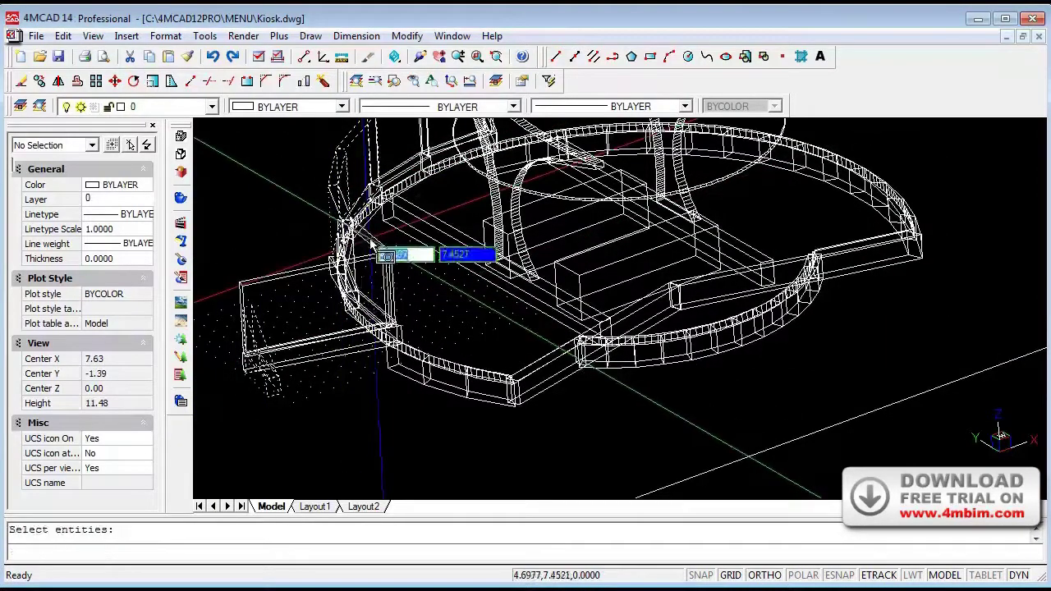
pyautogui.click(394, 256)
pyautogui.click(336, 206)
pyautogui.scroll(-2, 333, 198)
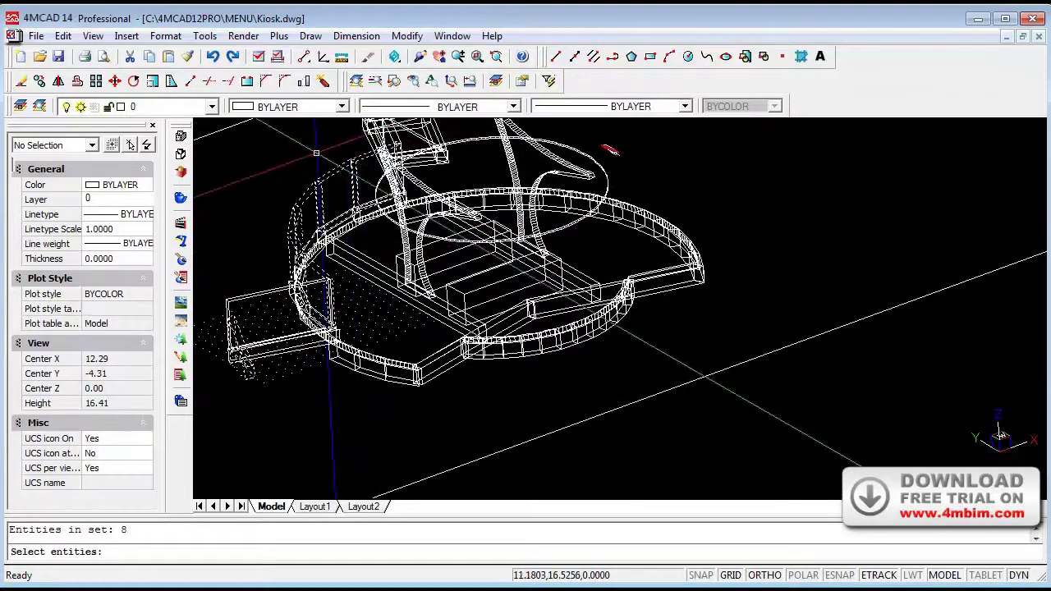
pyautogui.press('Return')
pyautogui.click(456, 426)
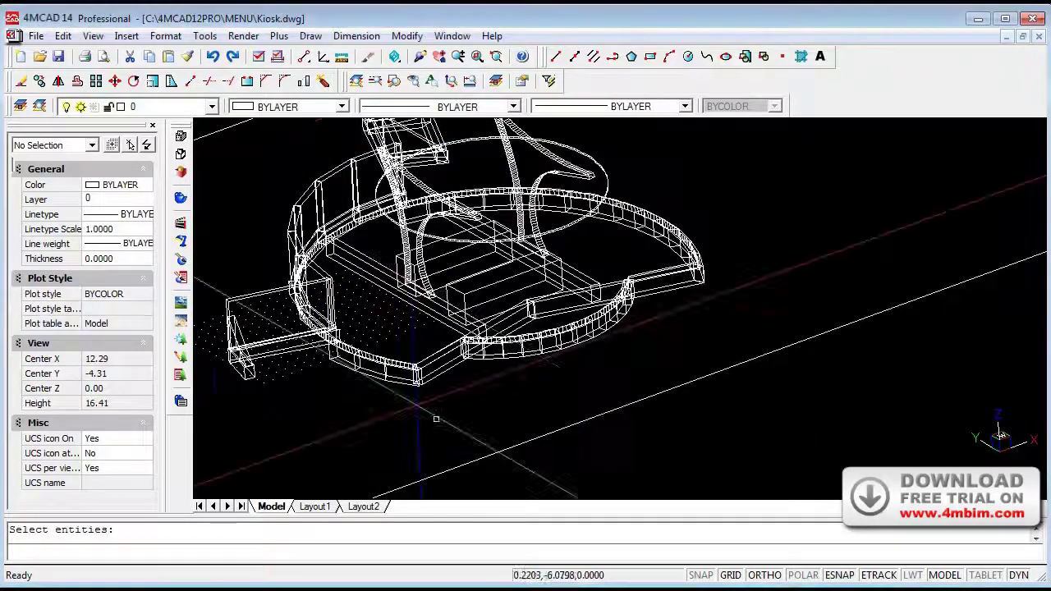
# Render the brick-walled kiosk, orbit it from low front to higher up, then return to wireframe
pyautogui.click(182, 200)
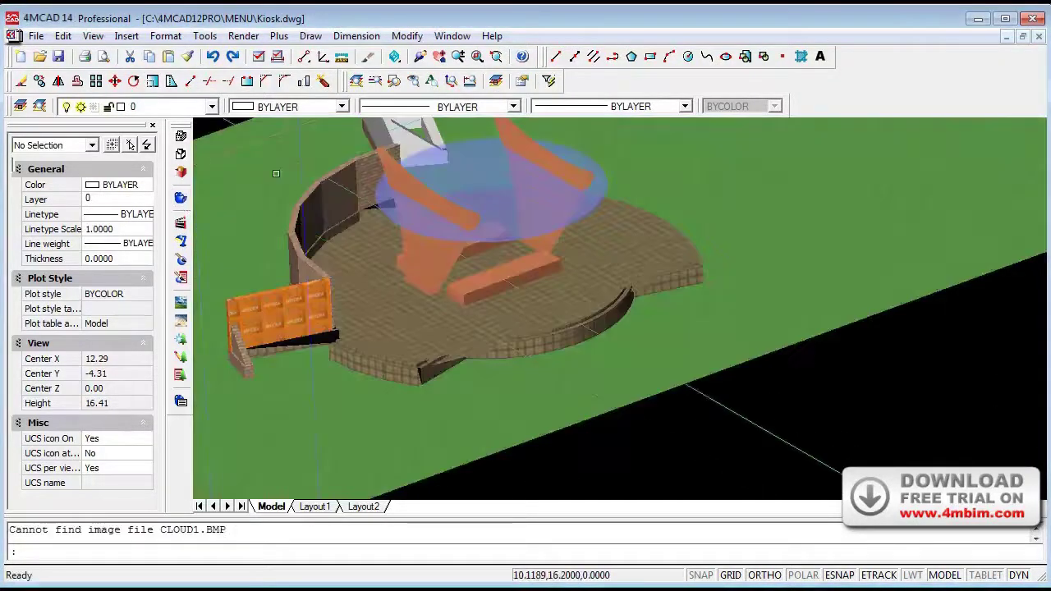
pyautogui.moveTo(324, 431)
pyautogui.mouseDown()
pyautogui.moveTo(711, 352)
pyautogui.moveTo(535, 368)
pyautogui.moveTo(744, 329)
pyautogui.moveTo(657, 369)
pyautogui.moveTo(849, 347)
pyautogui.moveTo(753, 312)
pyautogui.moveTo(697, 312)
pyautogui.moveTo(932, 389)
pyautogui.mouseUp()
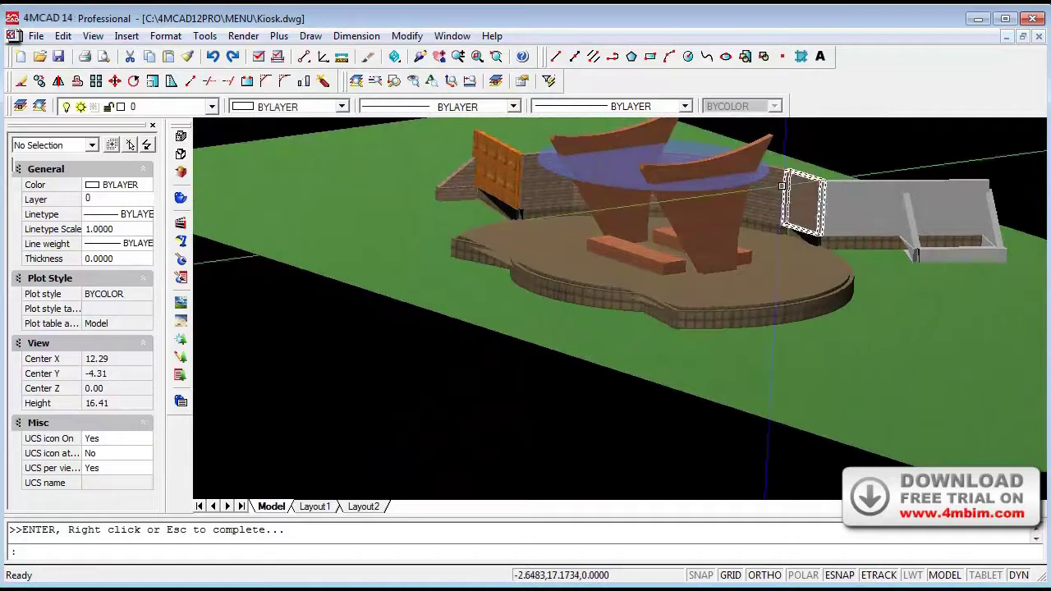
pyautogui.moveTo(825, 237); pyautogui.dragTo(575, 167)
pyautogui.scroll(-3, 408, 298)
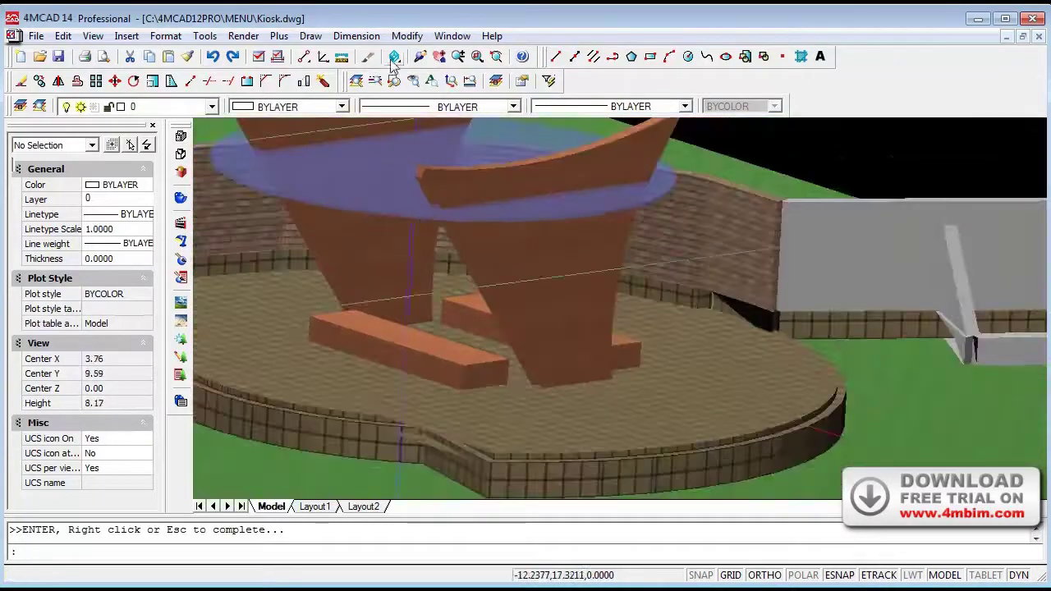
pyautogui.moveTo(354, 297); pyautogui.dragTo(305, 373)
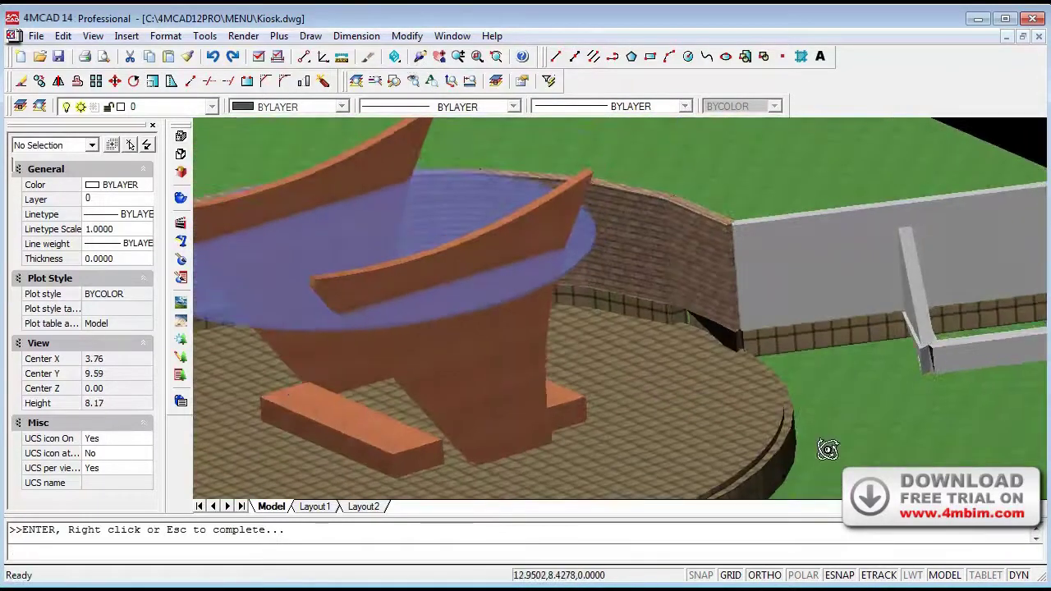
pyautogui.moveTo(827, 449)
pyautogui.mouseDown()
pyautogui.moveTo(584, 434)
pyautogui.moveTo(354, 266)
pyautogui.mouseUp()
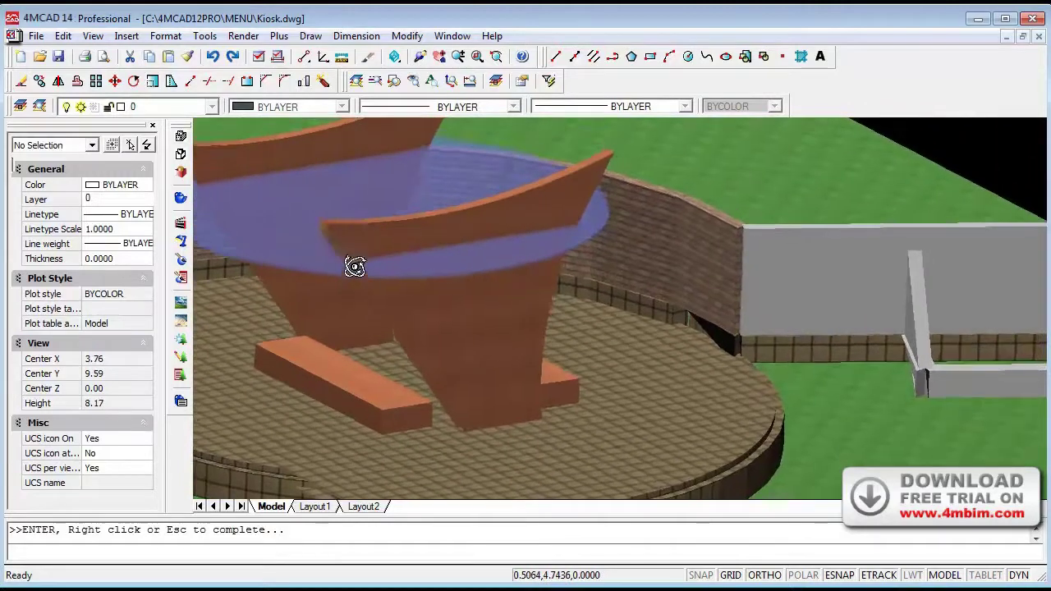
pyautogui.press('Escape')
pyautogui.click(243, 36)
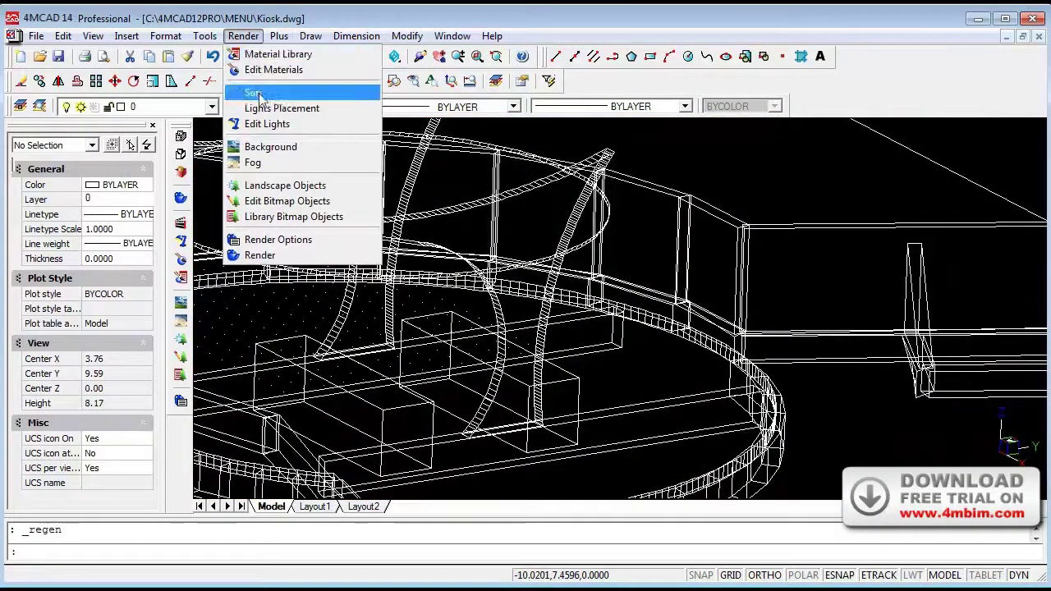
# Insert the Men landscape figure at a picked point on the kiosk floor
pyautogui.click(271, 184)
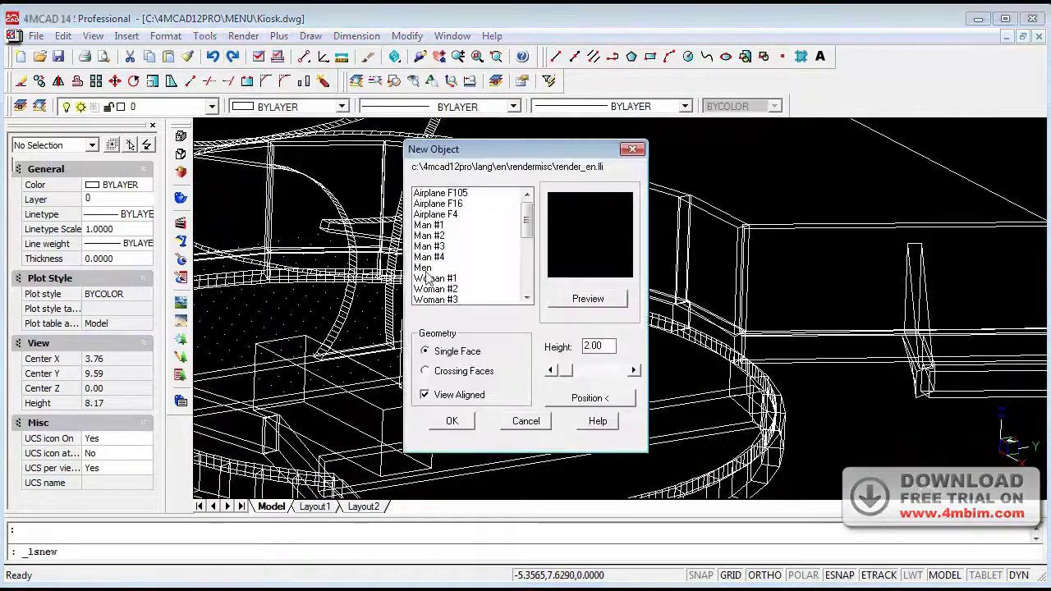
pyautogui.click(425, 268)
pyautogui.click(594, 301)
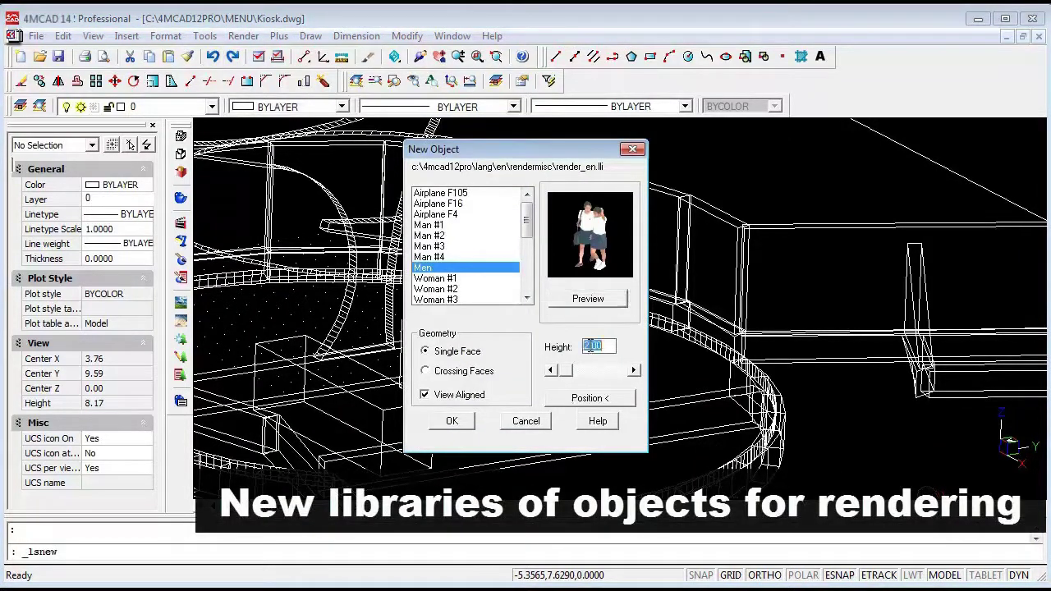
pyautogui.write('1.5')
pyautogui.click(607, 396)
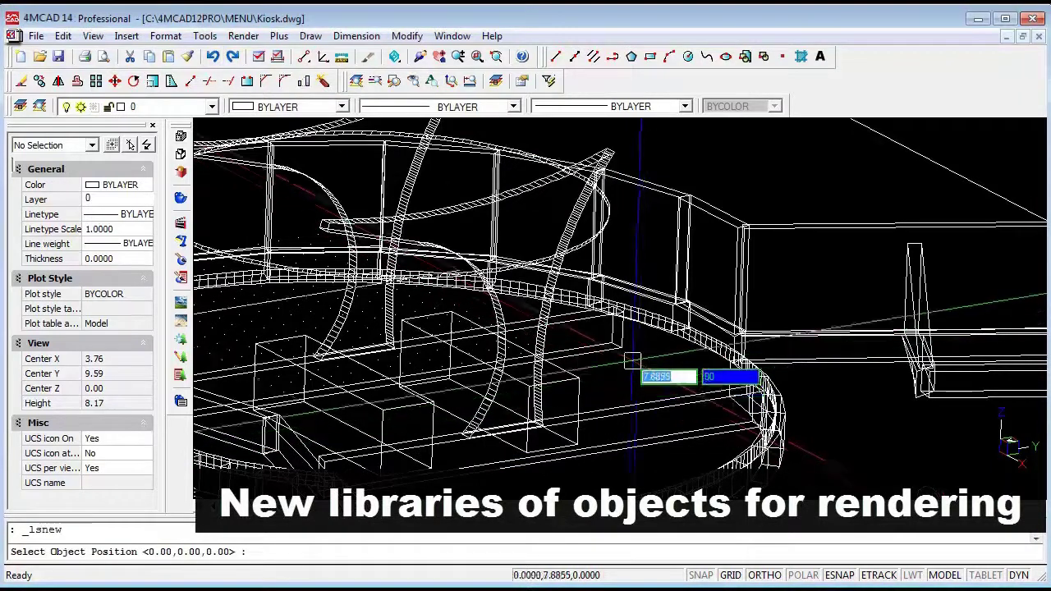
pyautogui.click(739, 394)
pyautogui.click(451, 422)
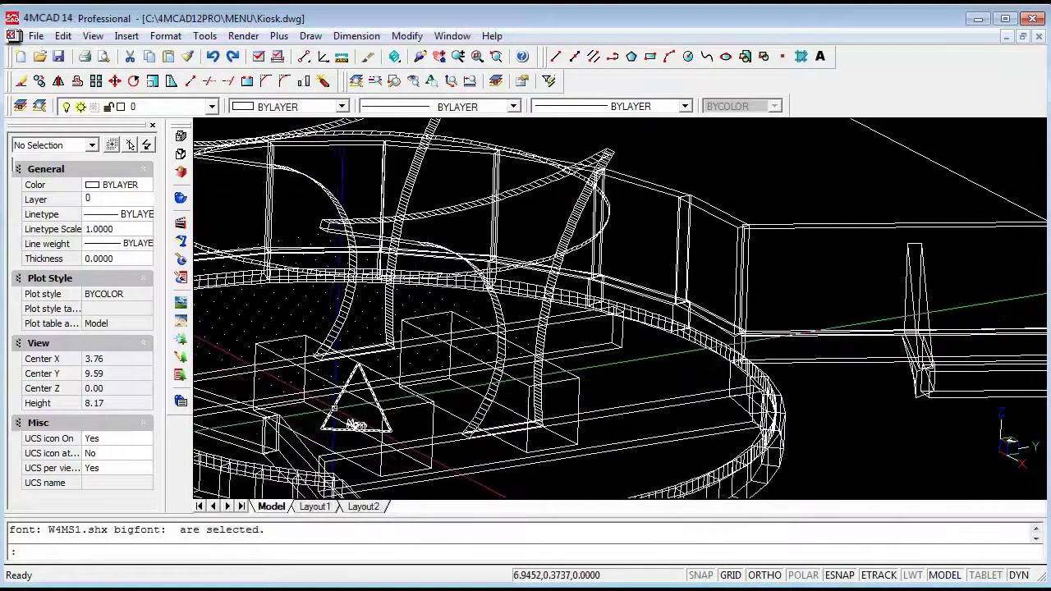
# Move the Men figure beside the back brick wall
pyautogui.click(332, 411)
pyautogui.click(114, 81)
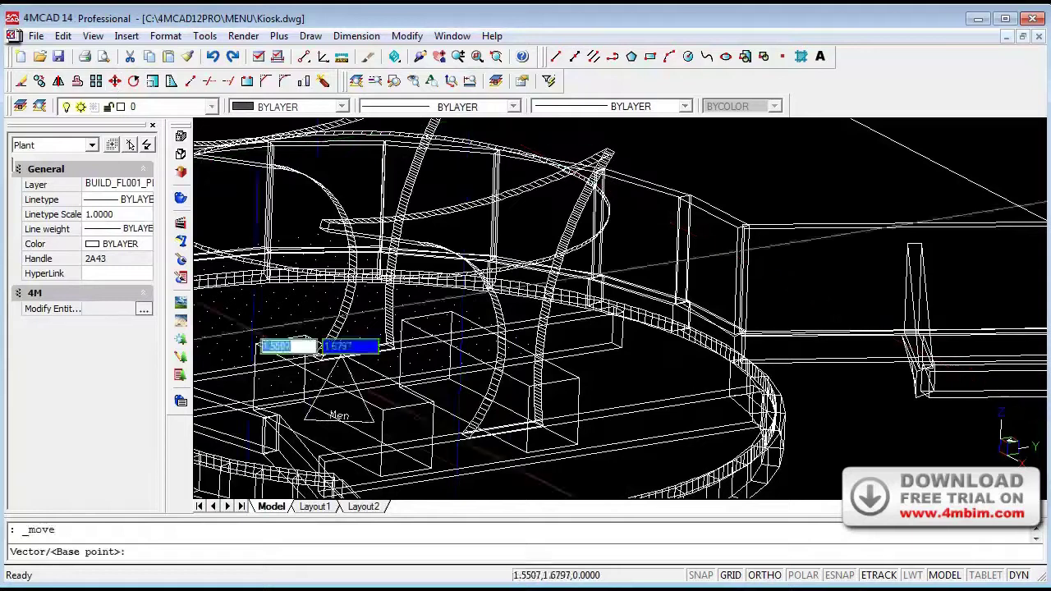
pyautogui.click(394, 456)
pyautogui.click(704, 414)
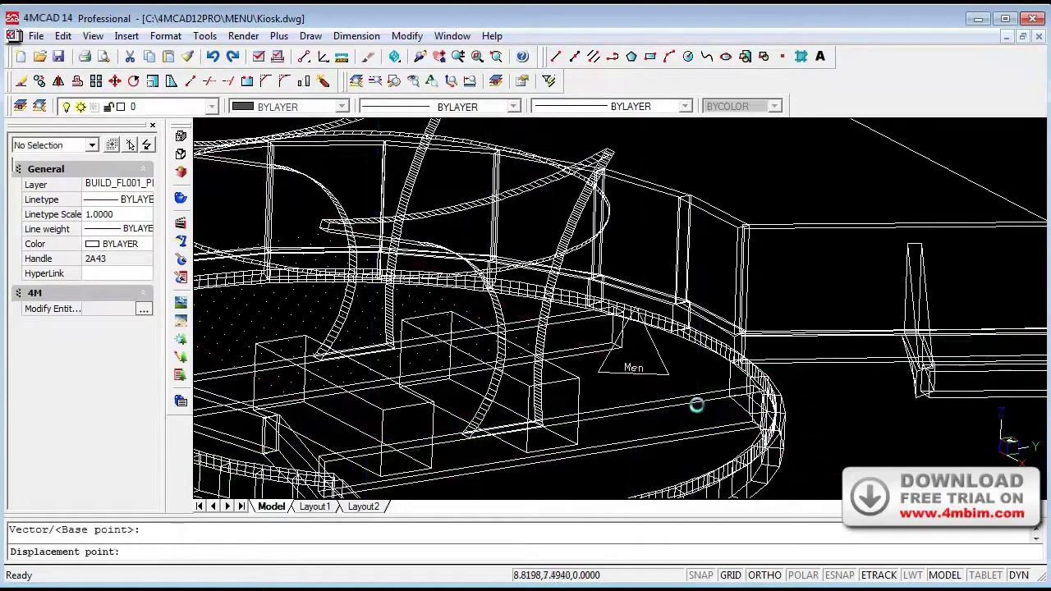
pyautogui.scroll(2, 805, 418)
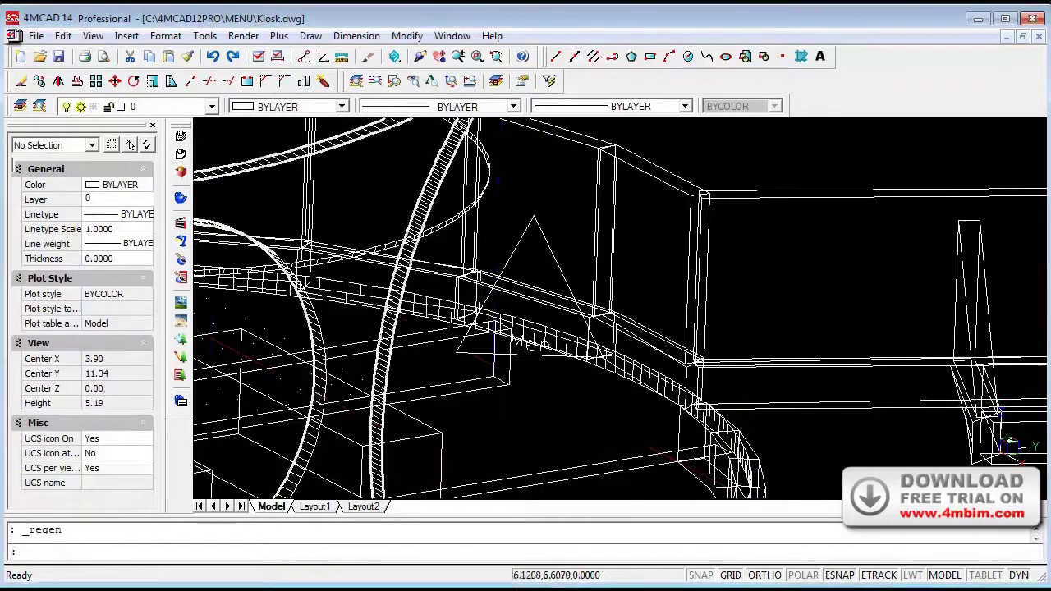
pyautogui.click(182, 199)
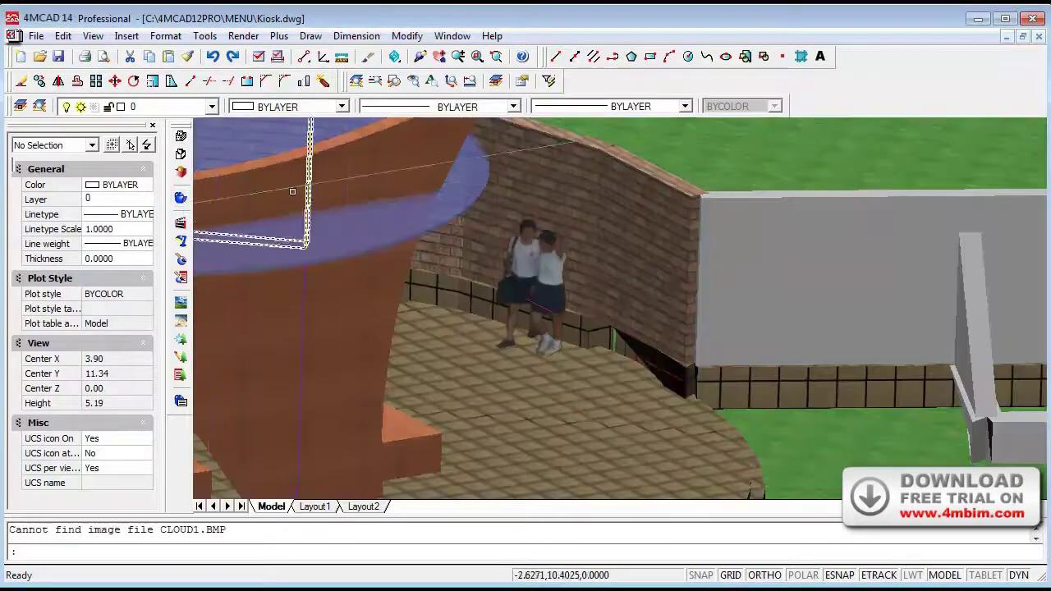
pyautogui.moveTo(637, 440)
pyautogui.mouseDown()
pyautogui.moveTo(545, 409)
pyautogui.moveTo(534, 493)
pyautogui.moveTo(511, 453)
pyautogui.mouseUp()
pyautogui.scroll(2, 503, 211)
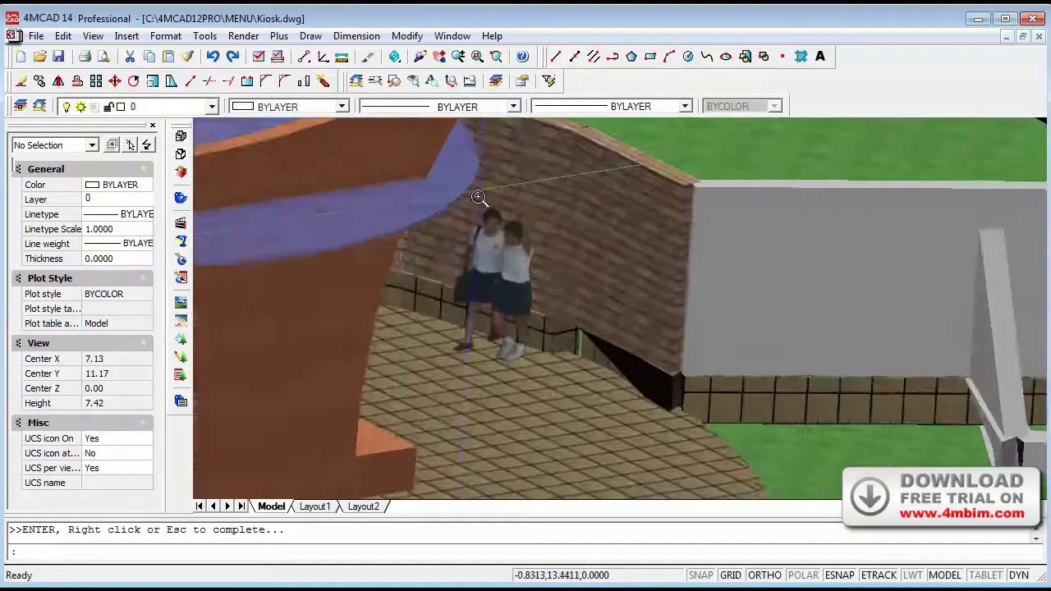
pyautogui.scroll(2, 504, 212)
pyautogui.scroll(2, 503, 212)
pyautogui.scroll(-2, 503, 212)
pyautogui.scroll(-2, 517, 223)
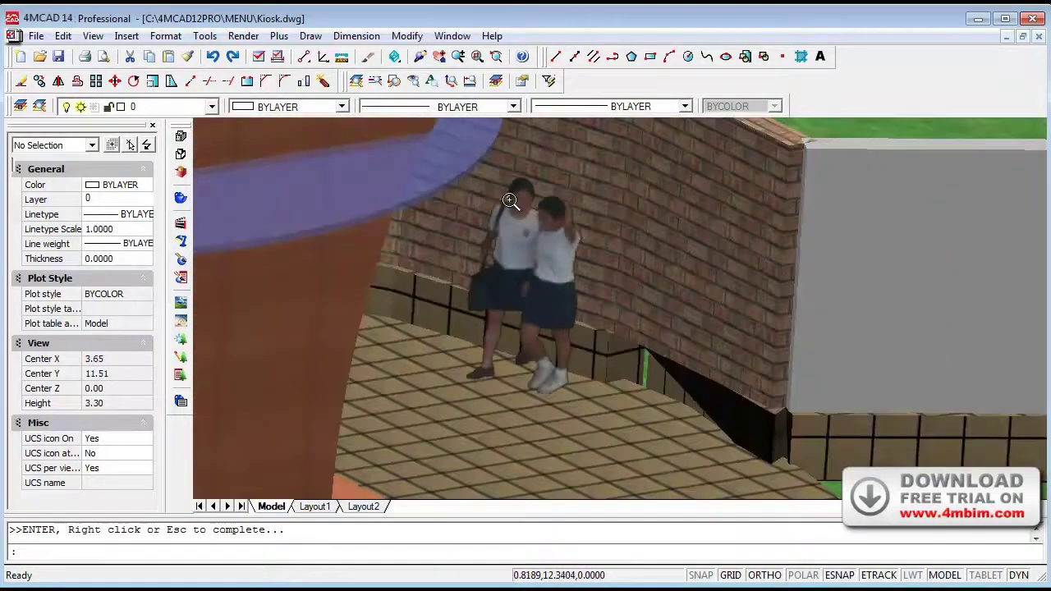
pyautogui.scroll(-2, 533, 236)
pyautogui.scroll(-2, 560, 255)
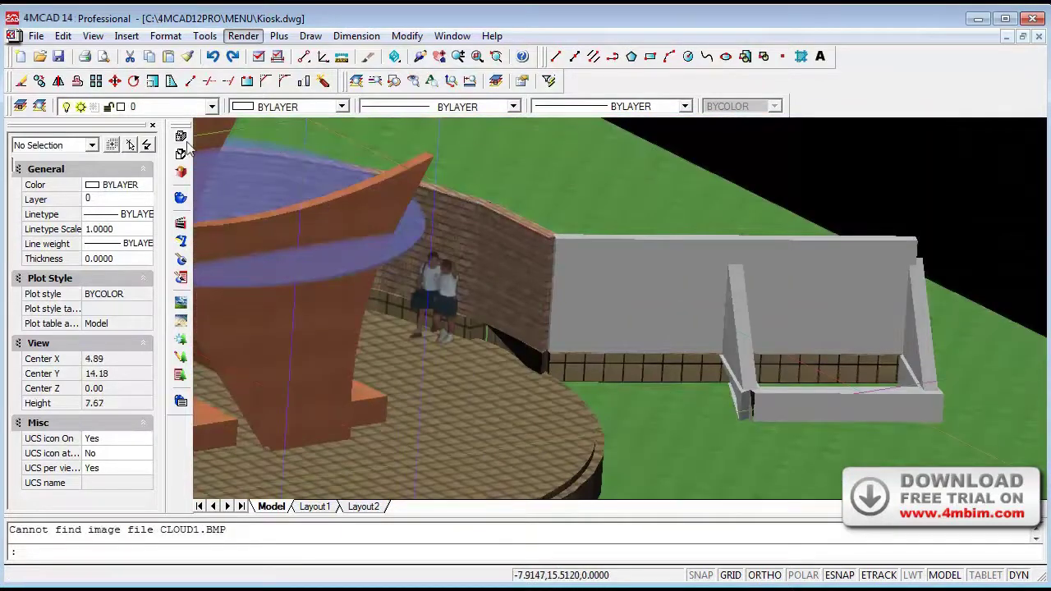
# Delete the three grey barrier inserts and the leftover small barrier piece
pyautogui.click(187, 144)
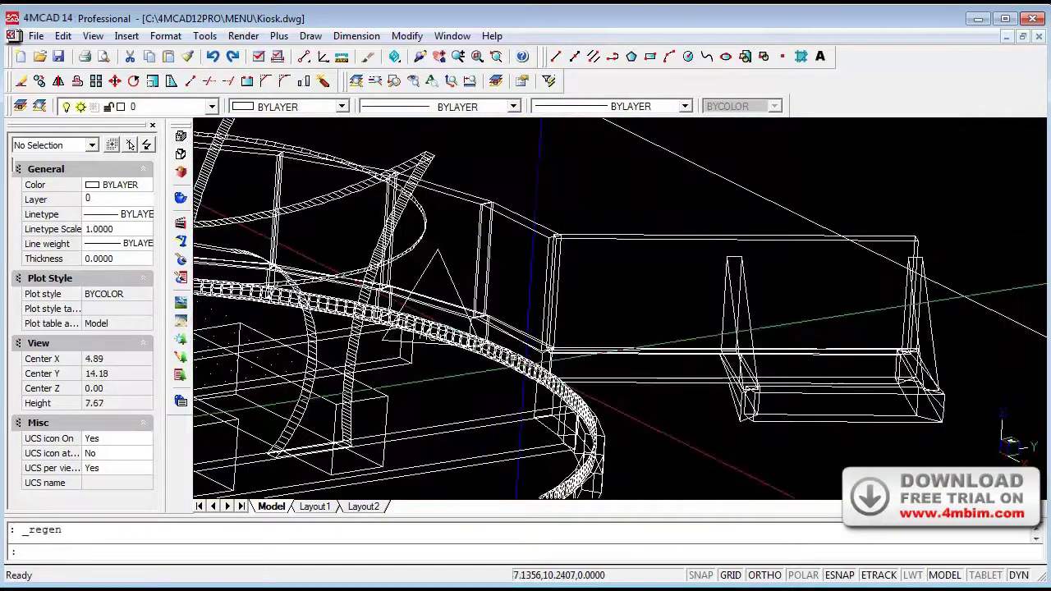
pyautogui.click(976, 449)
pyautogui.click(734, 392)
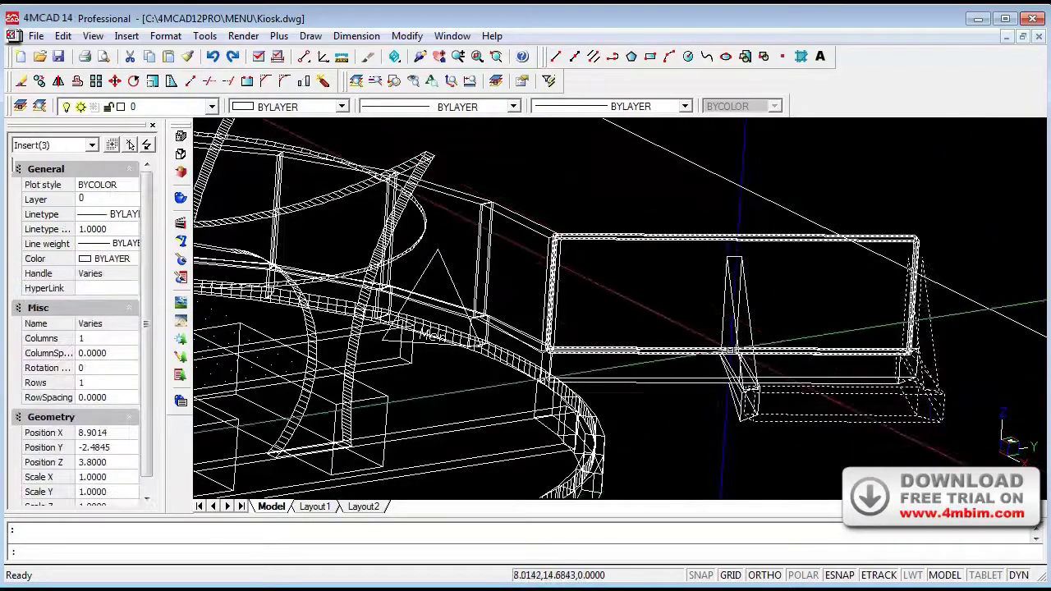
pyautogui.press('Delete')
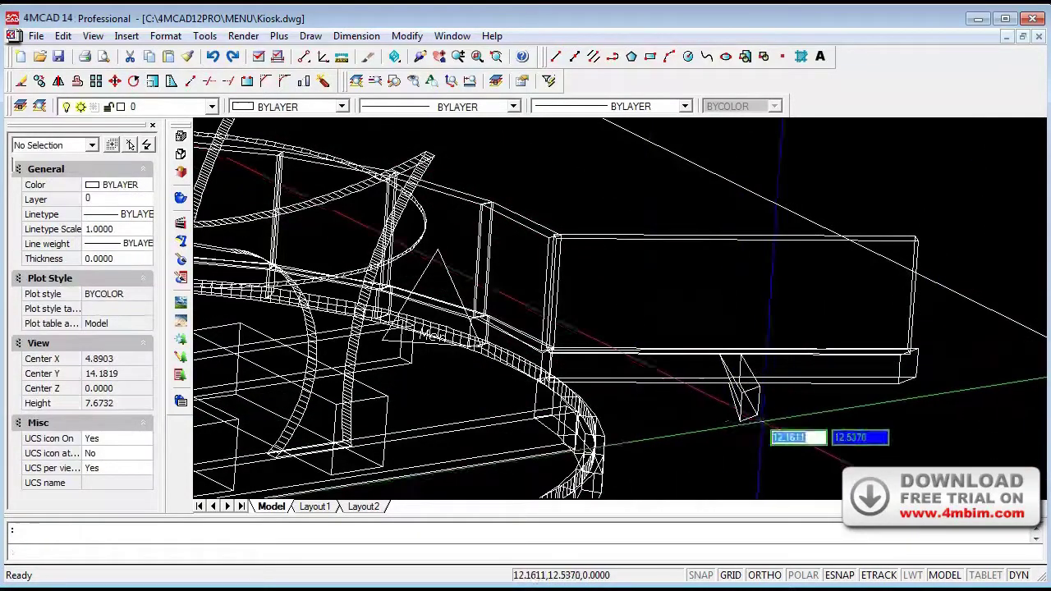
pyautogui.click(743, 396)
pyautogui.press('Delete')
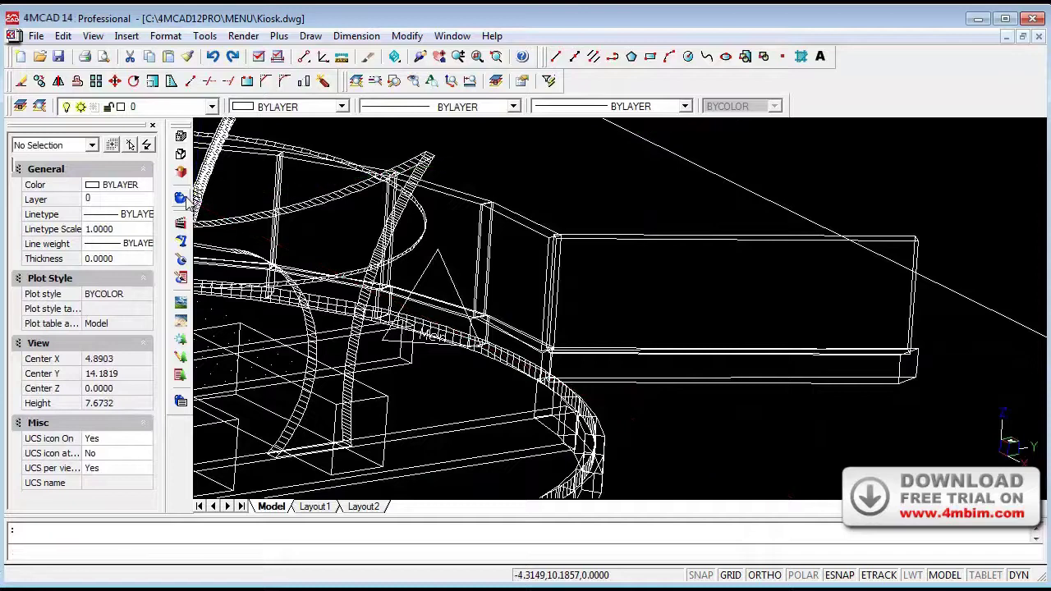
# Render the scene again and open the drawing's materials list
pyautogui.click(186, 199)
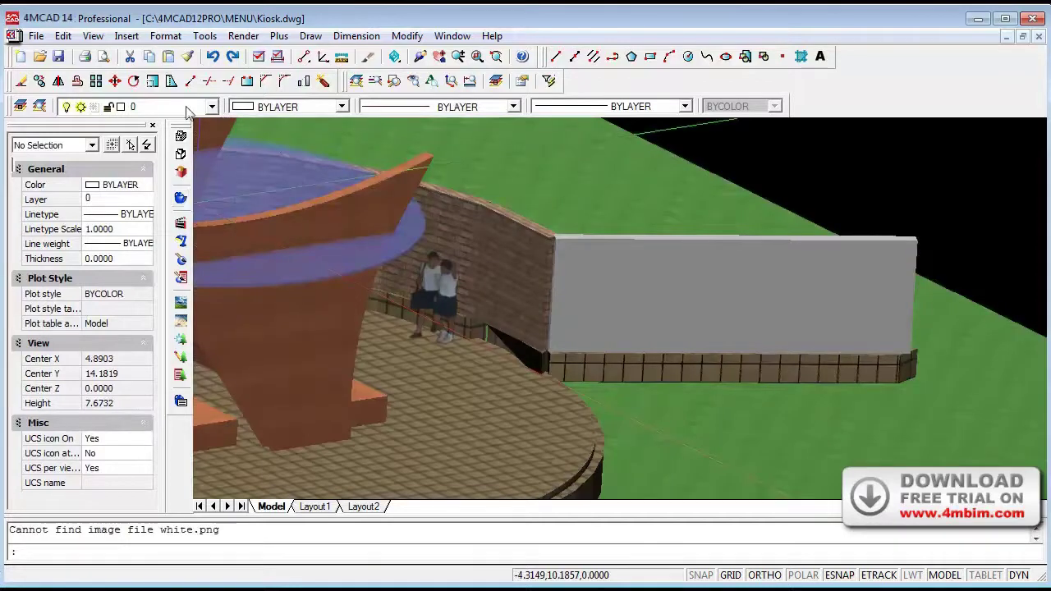
pyautogui.click(243, 35)
pyautogui.click(251, 68)
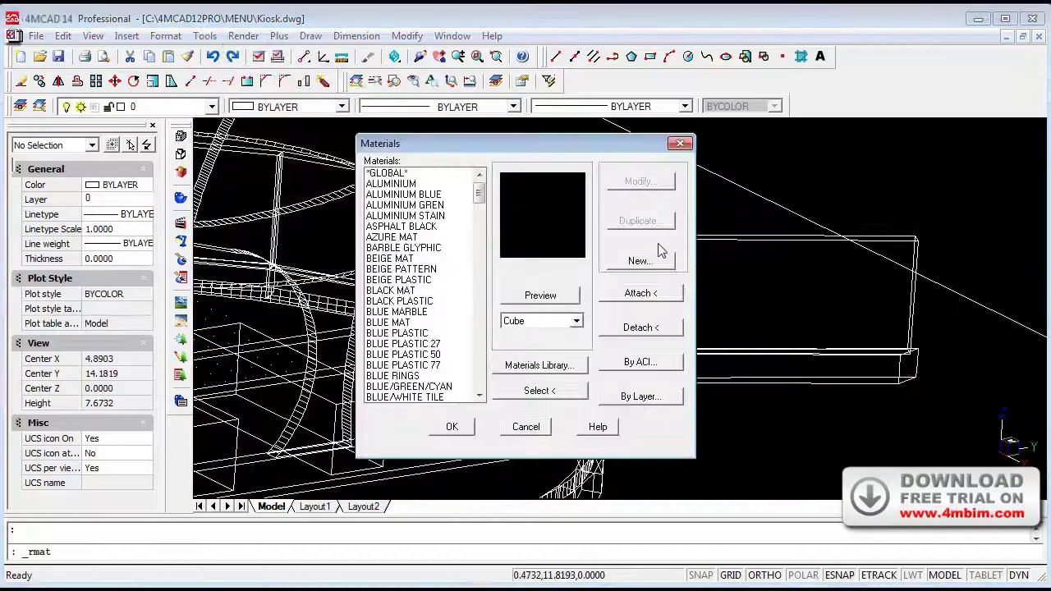
# Start a new GRAFFITI material with By ACI off and graffiti.png from the Desktop as its image
pyautogui.click(639, 261)
pyautogui.write('Graffiti')
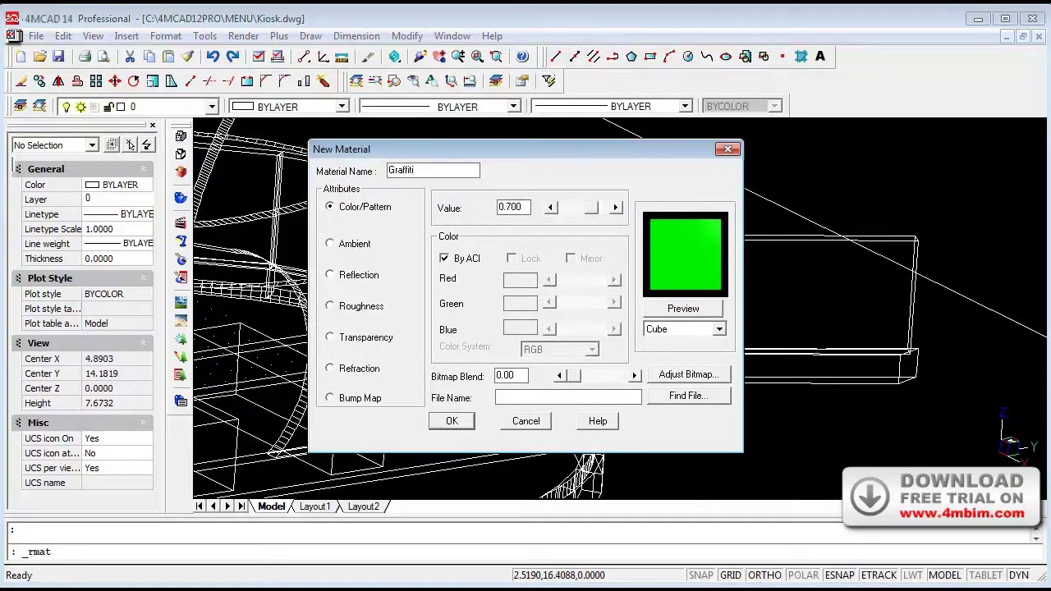
pyautogui.click(444, 259)
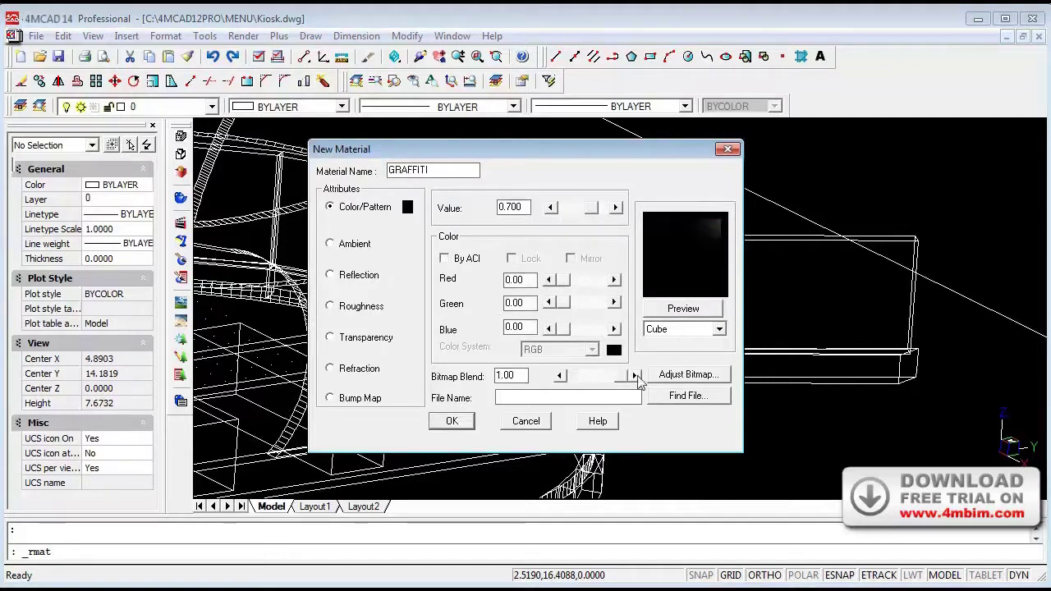
pyautogui.click(678, 405)
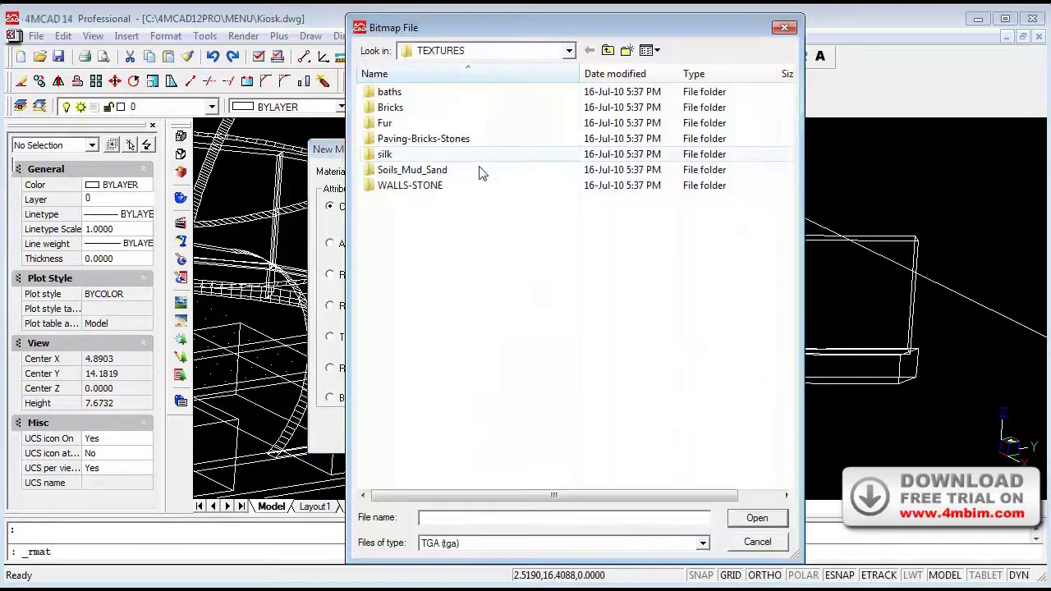
pyautogui.click(435, 53)
pyautogui.click(433, 69)
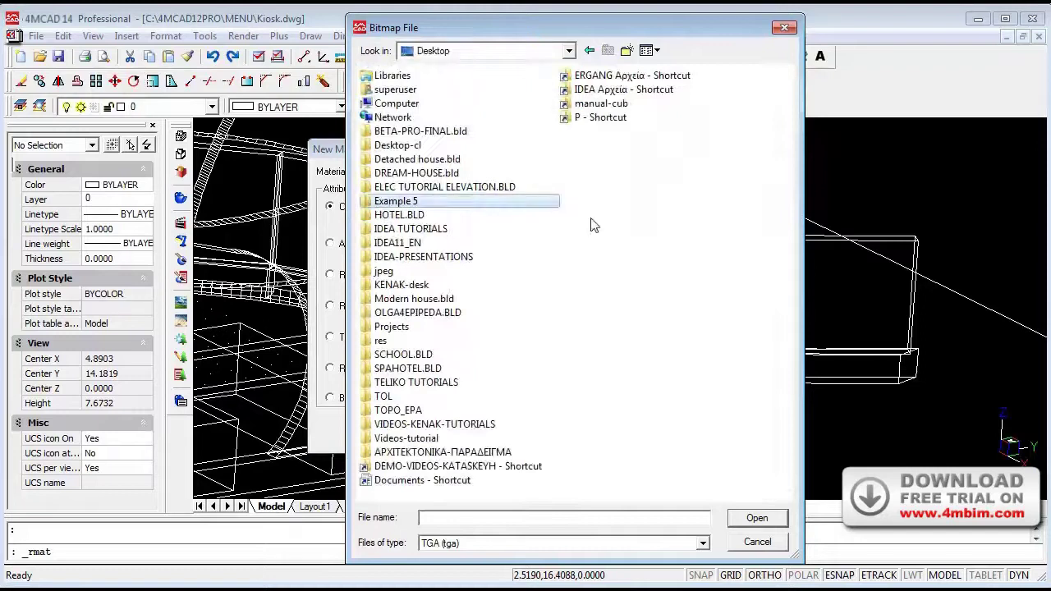
pyautogui.click(520, 544)
pyautogui.click(486, 587)
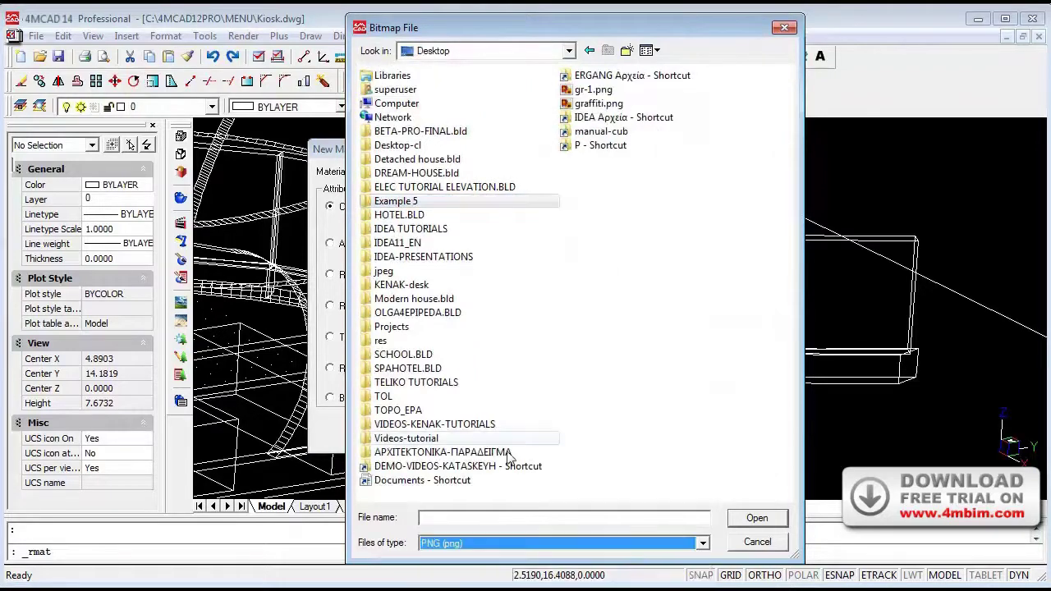
pyautogui.click(599, 104)
pyautogui.click(755, 517)
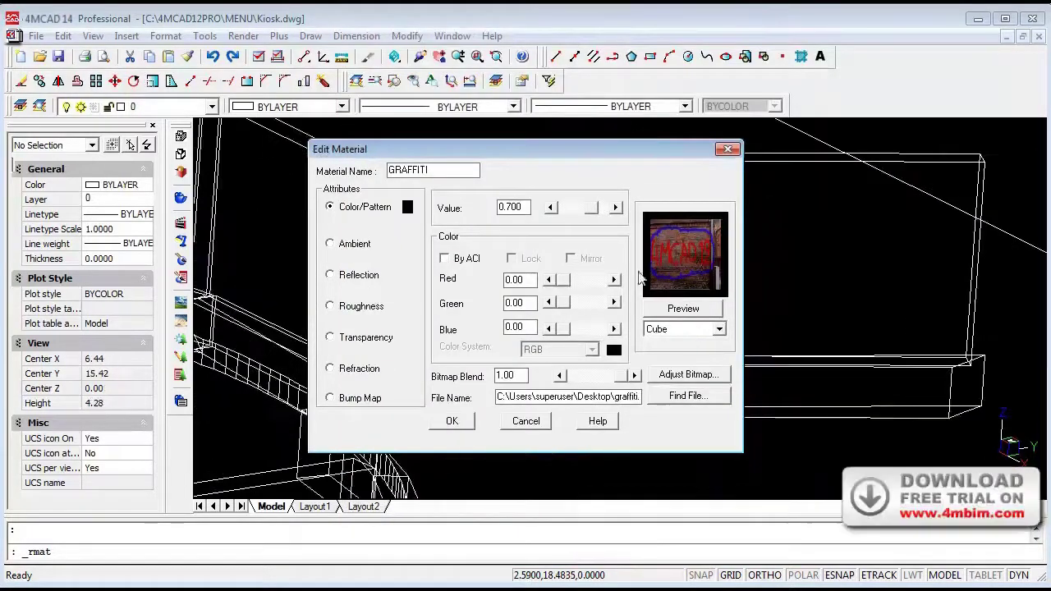
# Accept the bitmap placement settings, save GRAFFITI, and close the Materials editor
pyautogui.click(686, 376)
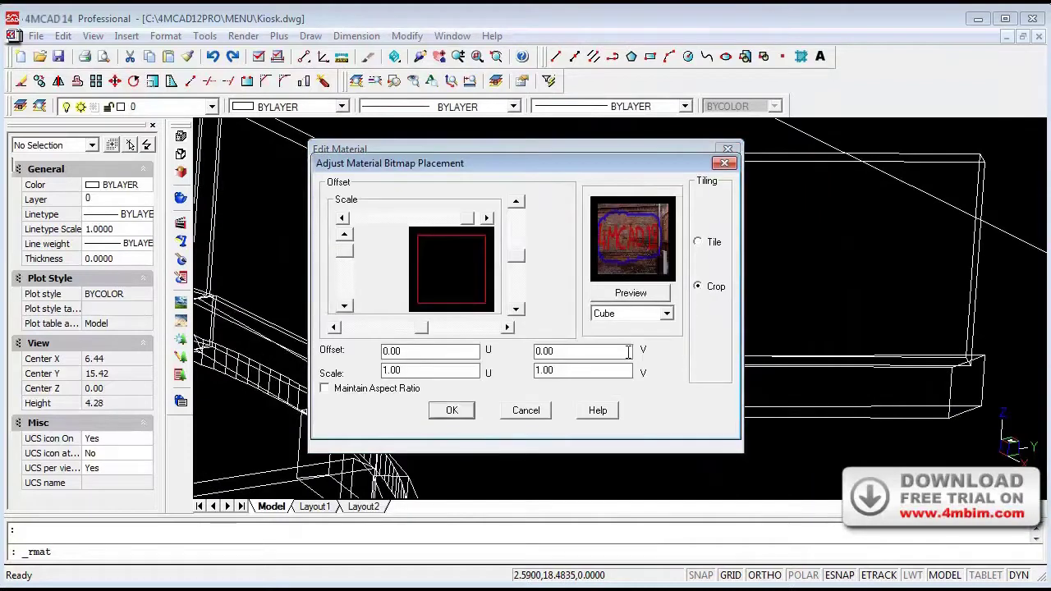
pyautogui.click(452, 409)
pyautogui.click(461, 425)
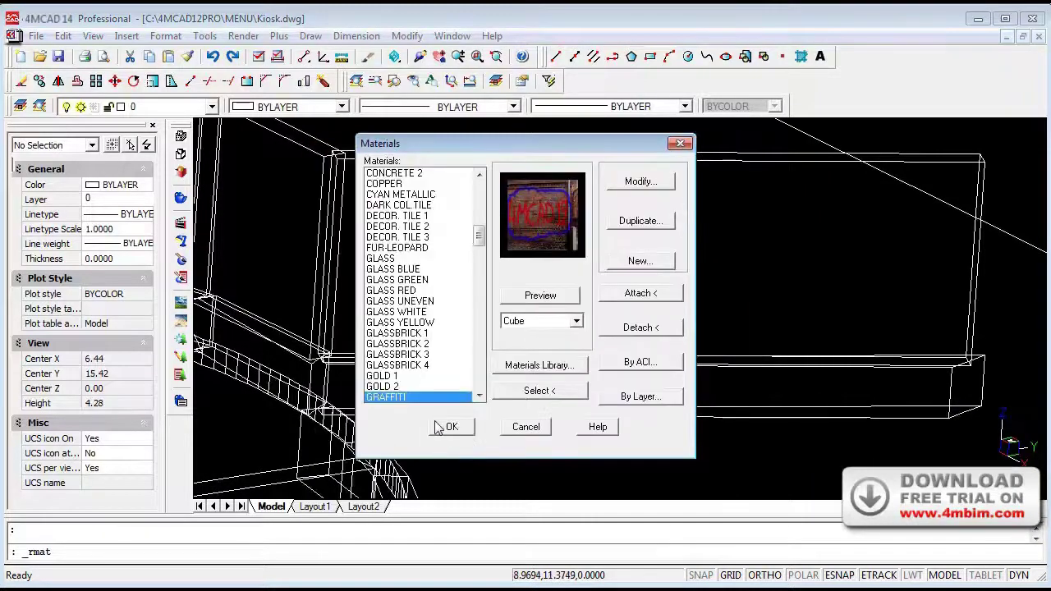
pyautogui.click(450, 426)
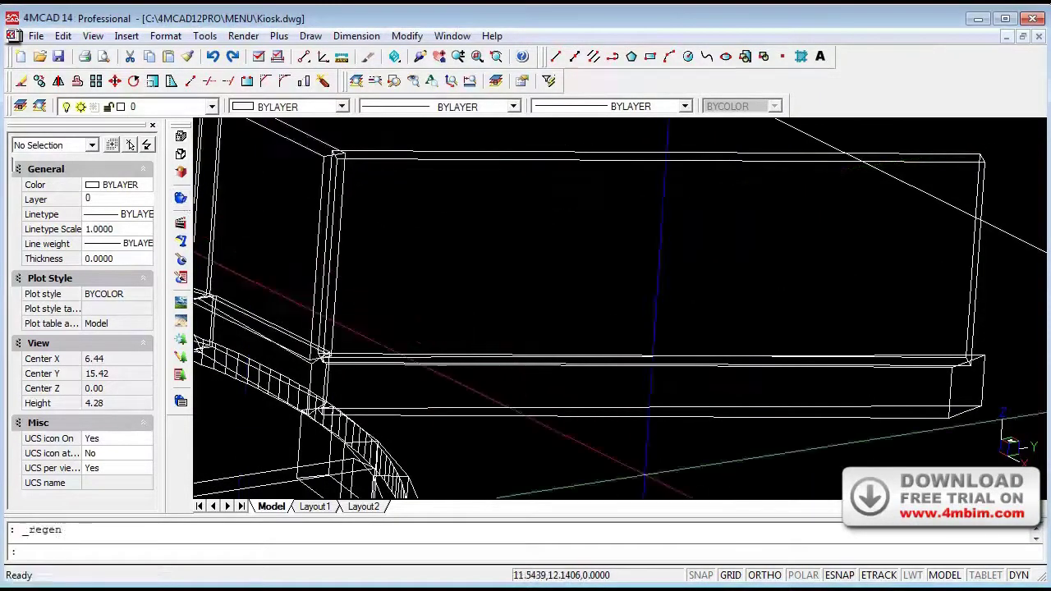